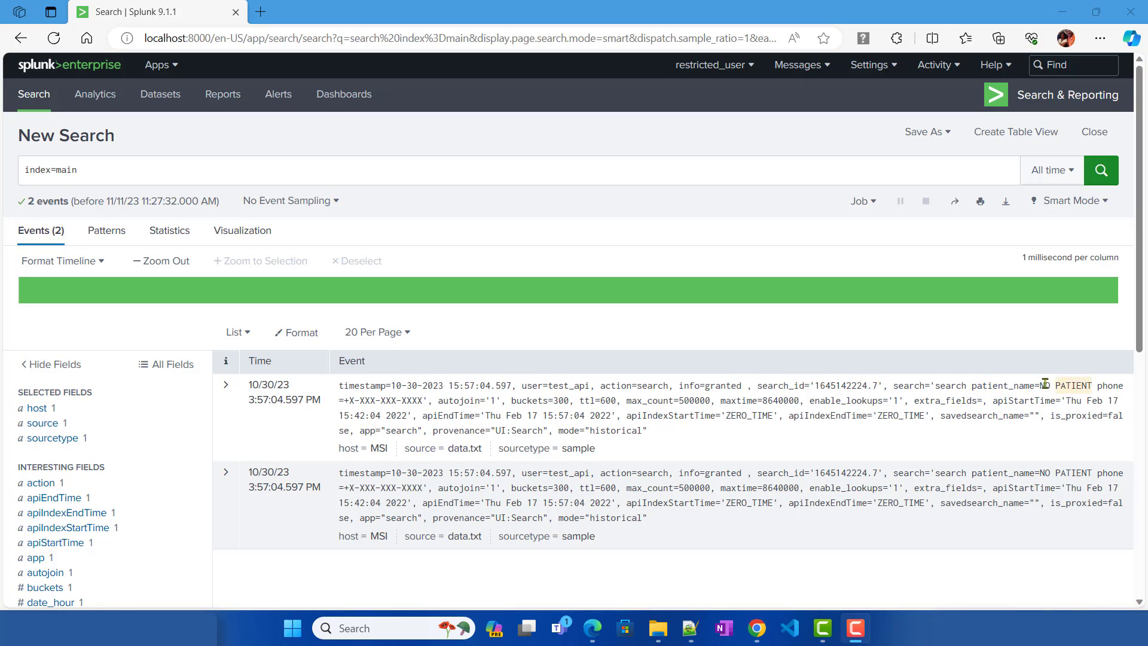
Step: Highlight the masked patient name and phone number in the first search event
left_click_drag(1039, 383, 1092, 383)
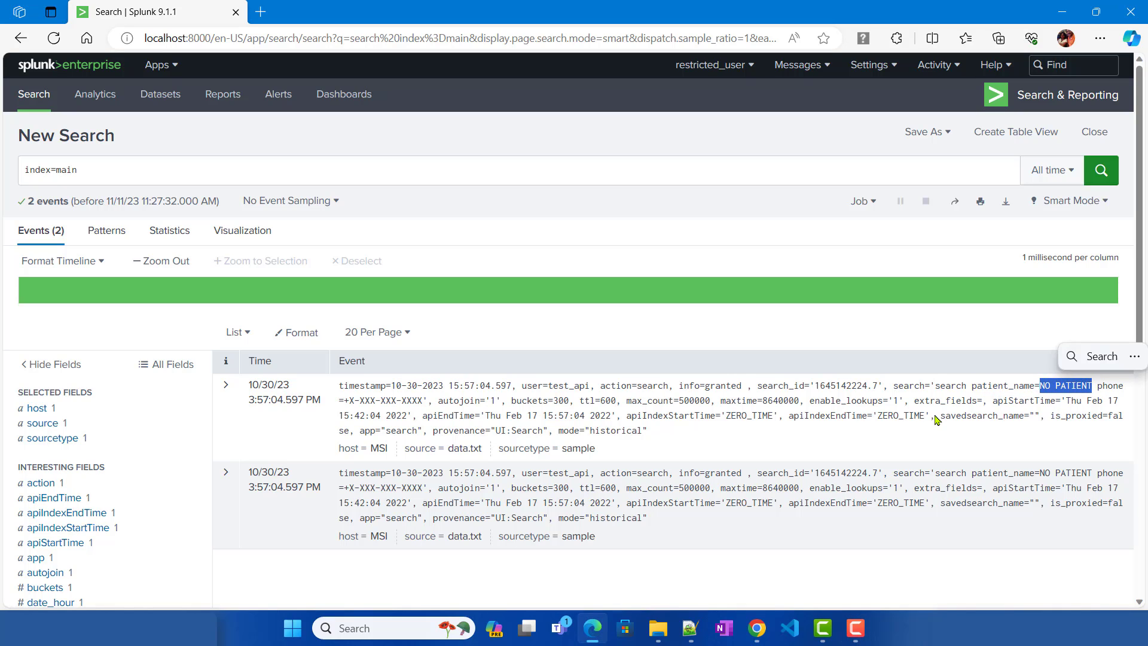
left_click(385, 399)
double_click(385, 400)
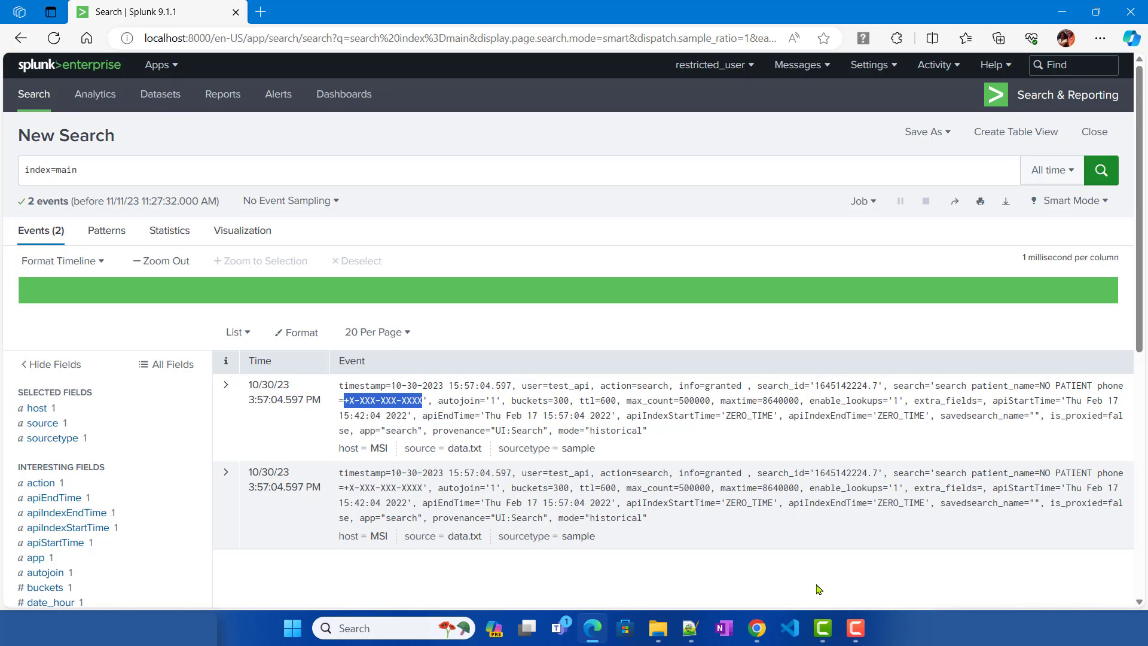
Step: Check under Settings > Roles that restricted_role inherits from user, then bring up authorize.conf
mouse_move(757, 628)
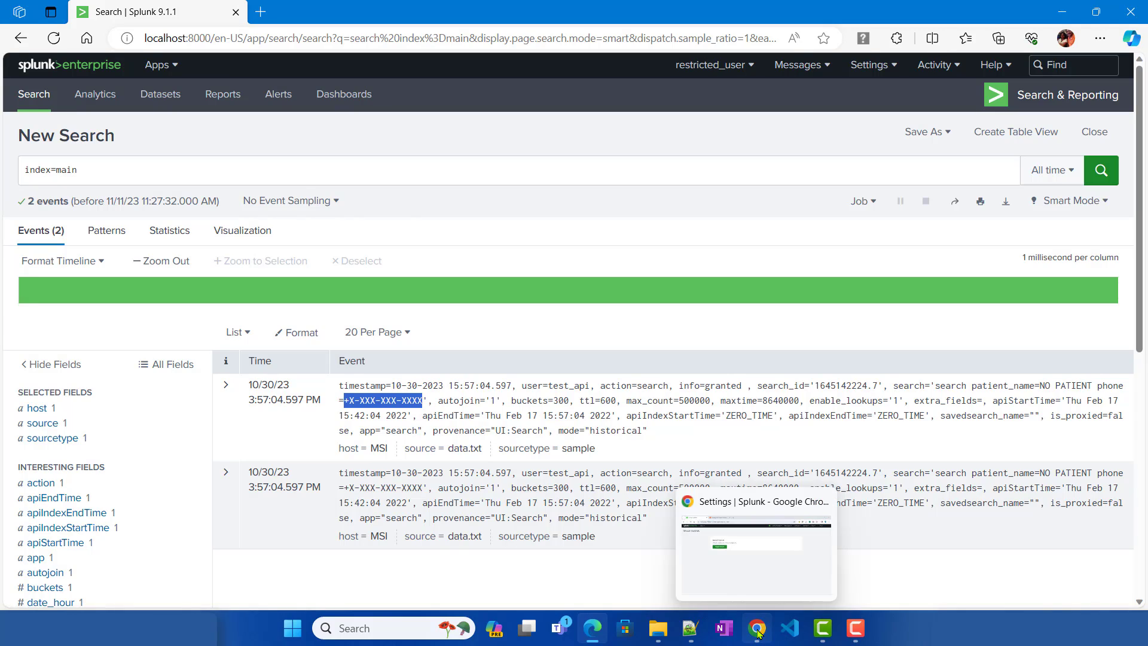
left_click(824, 529)
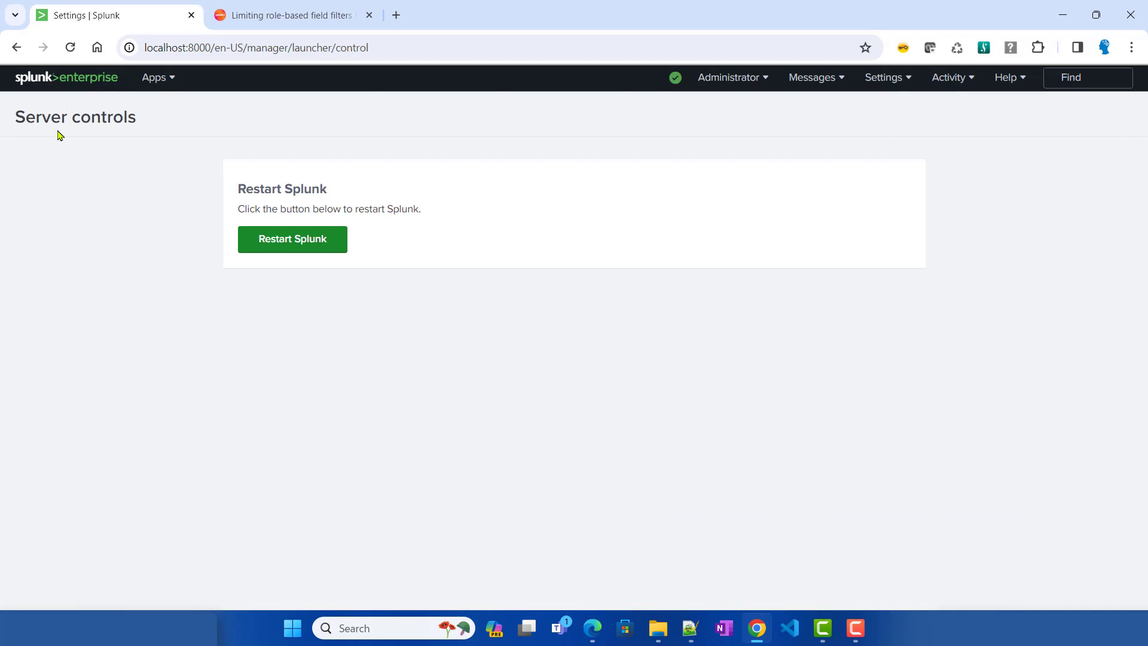
left_click(884, 79)
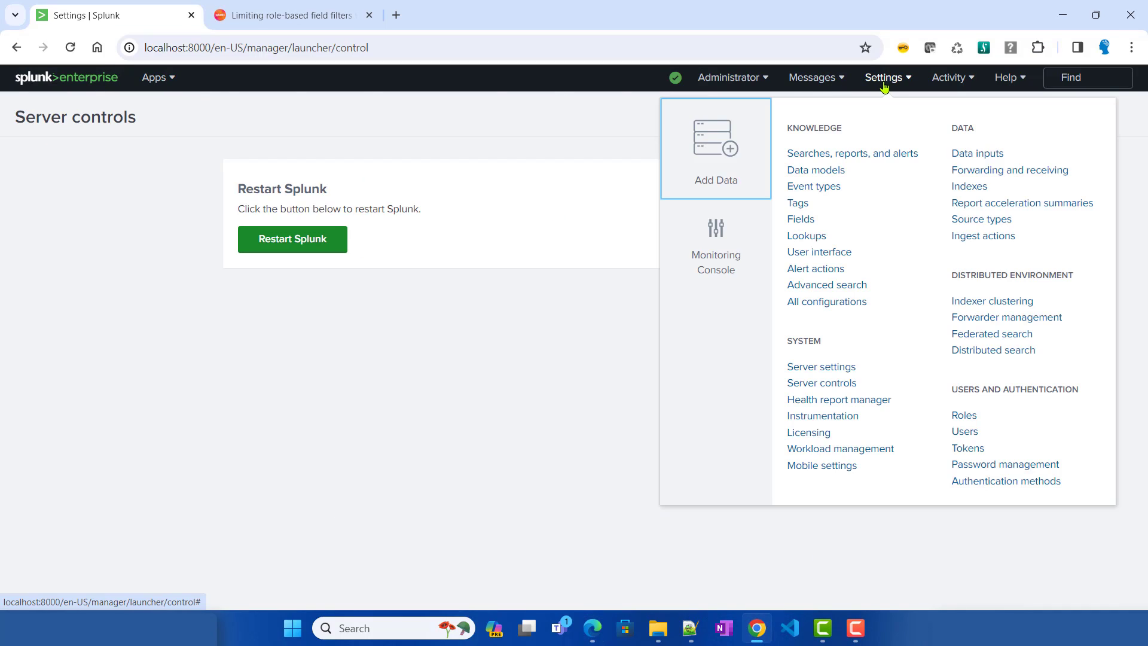
left_click(963, 428)
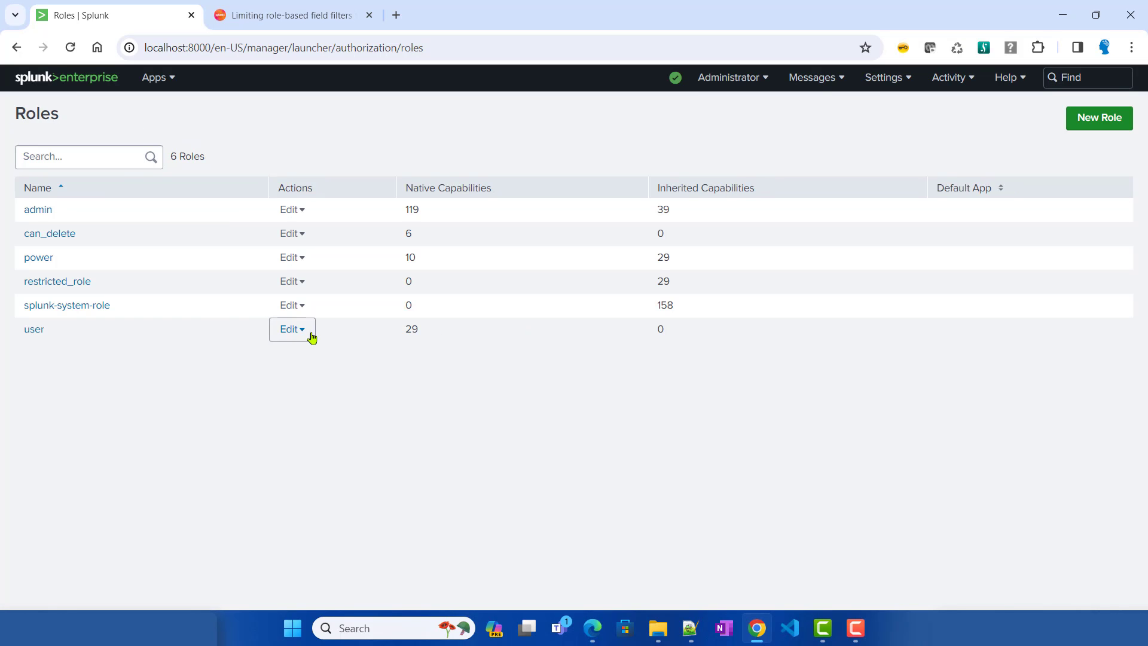
left_click(51, 285)
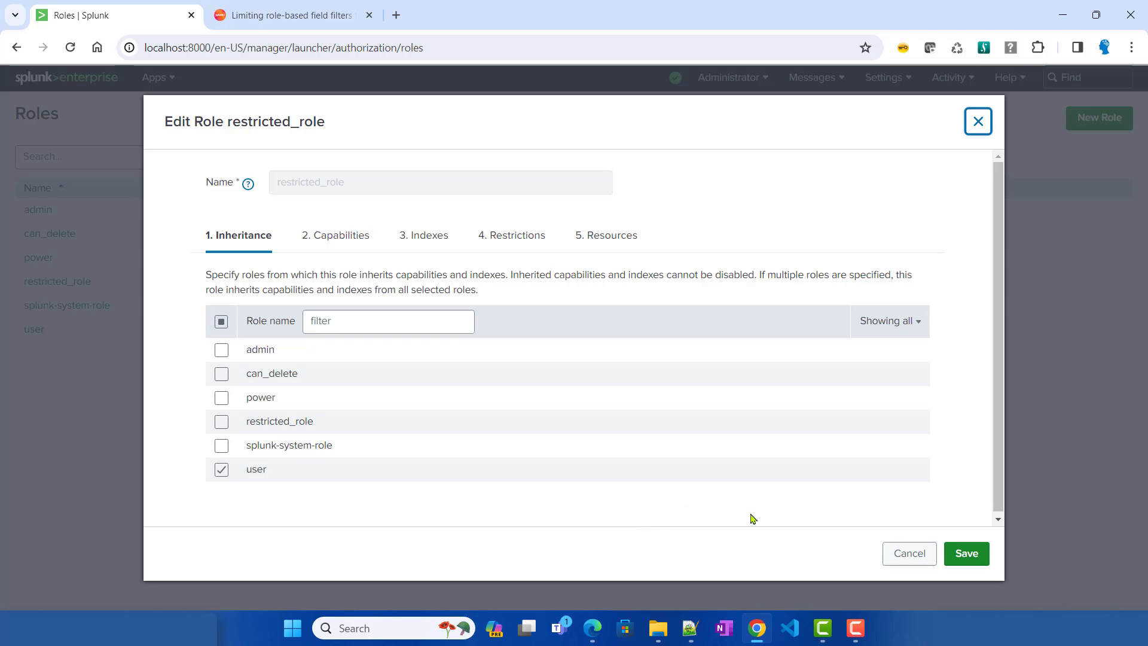
left_click(909, 553)
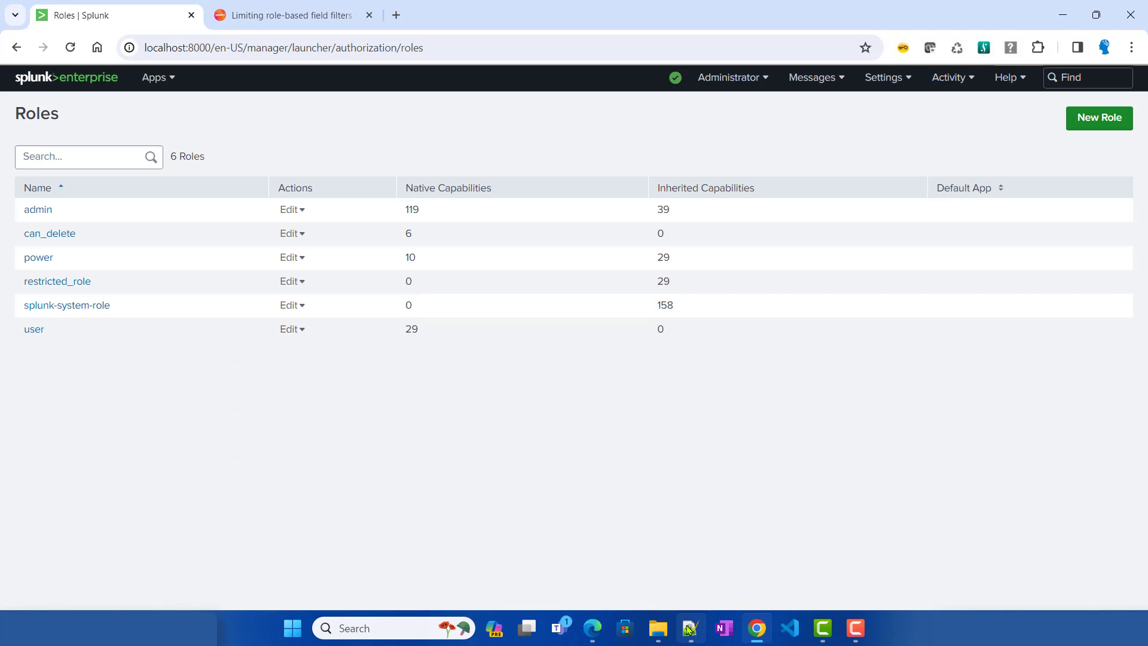
left_click(689, 628)
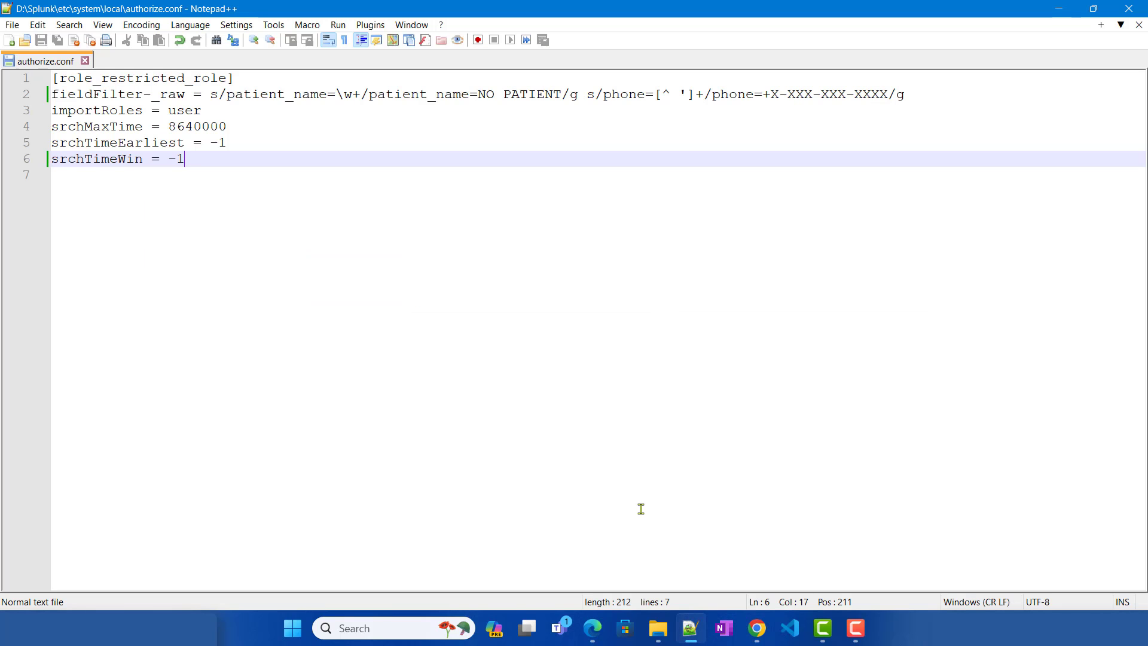
Step: Highlight the role_restricted_role stanza name on line 1, then go back to Splunk's Roles page
double_click(115, 78)
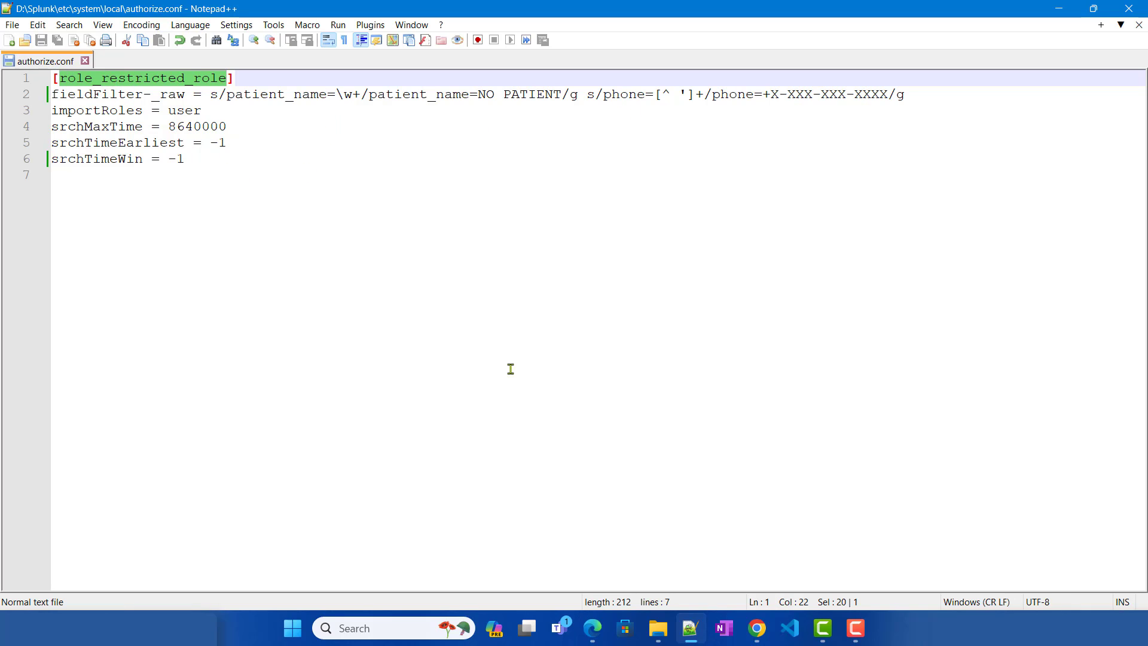
left_click(757, 638)
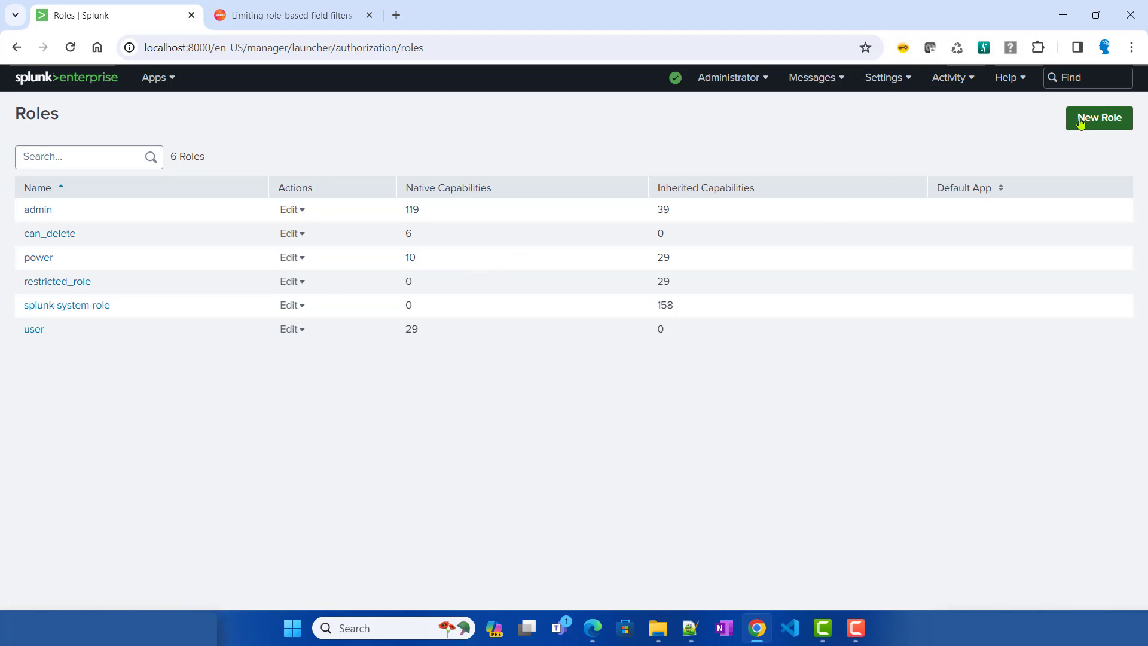
Step: Create role restricted_role1 inheriting from restricted_role, then switch back to Notepad++
left_click(1098, 124)
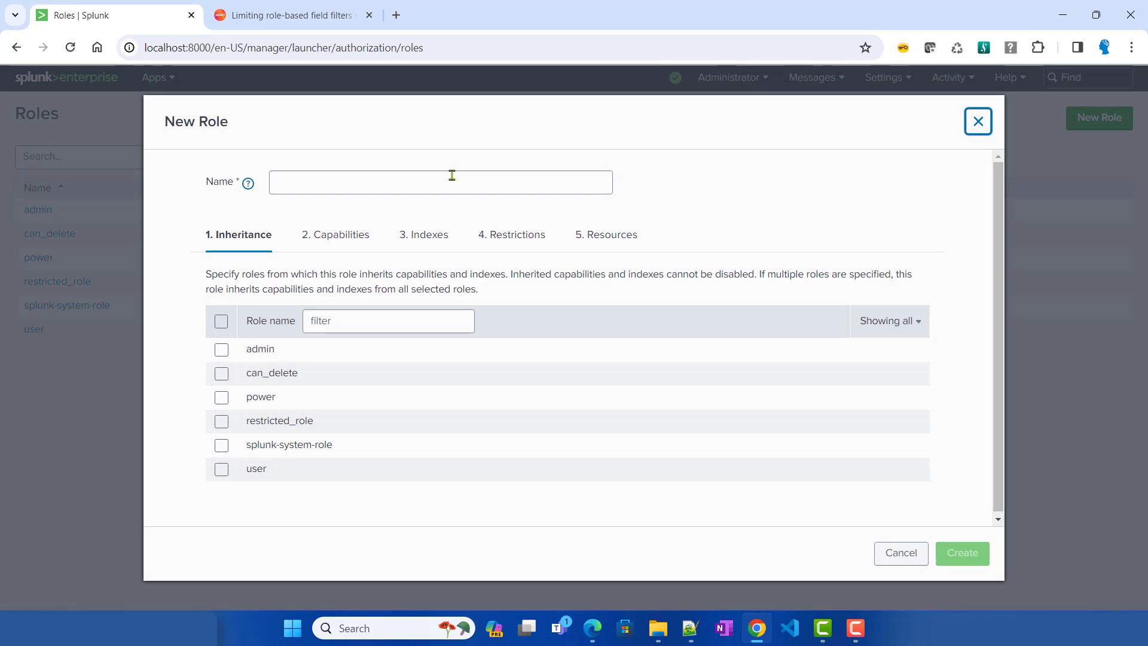
left_click(452, 175)
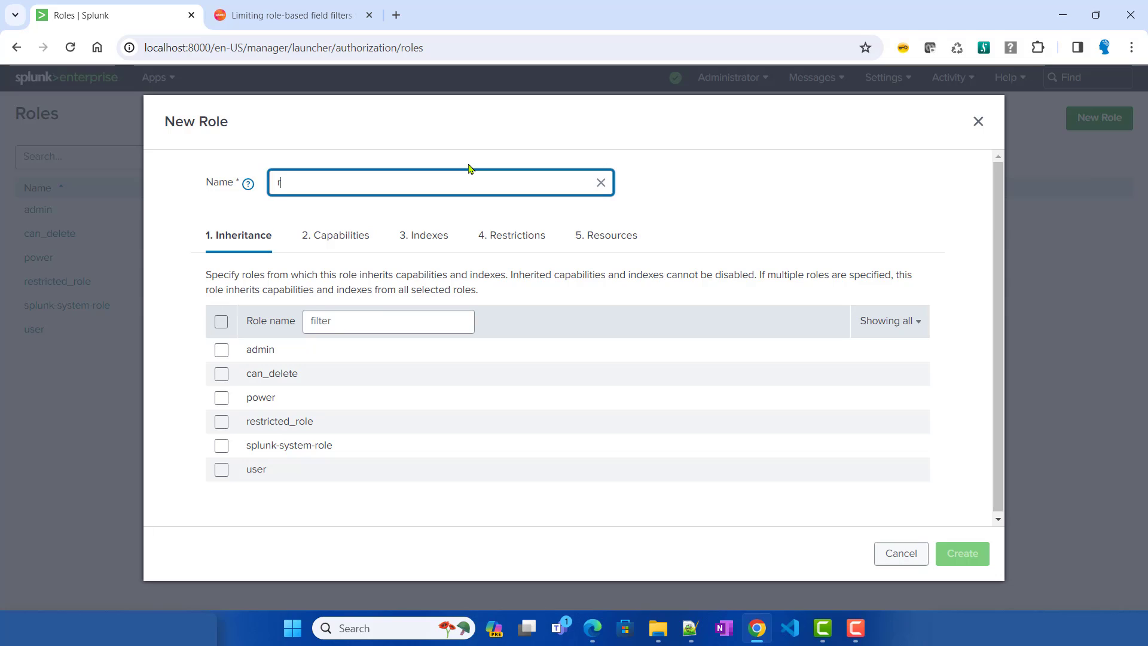
type("restricte")
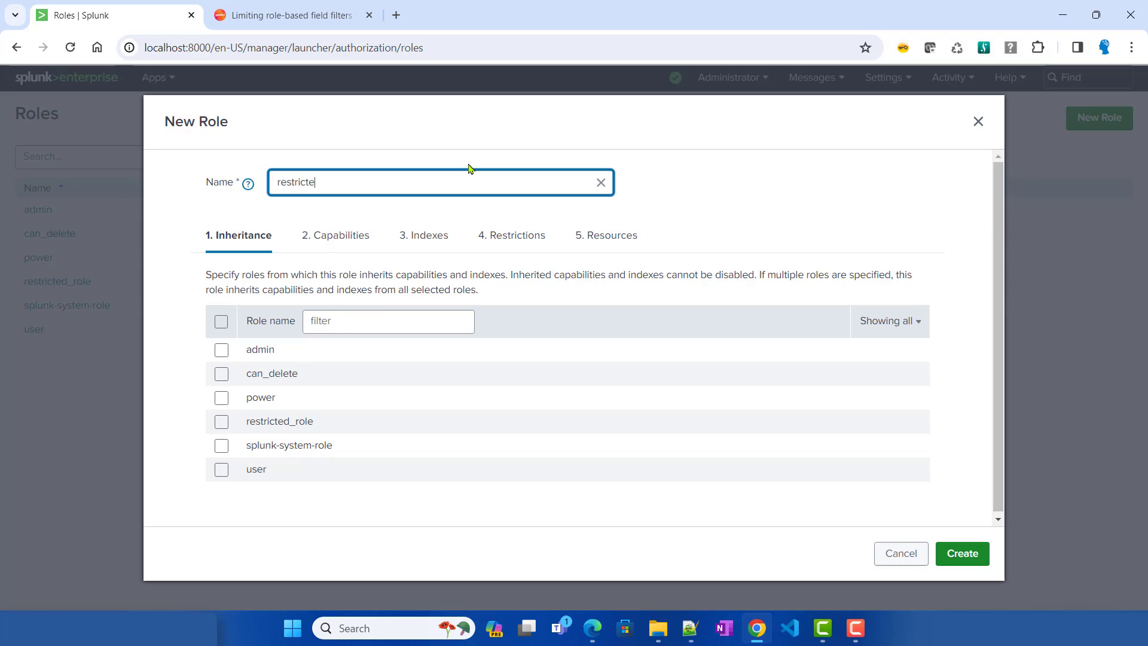
type("d_role1")
left_click(221, 424)
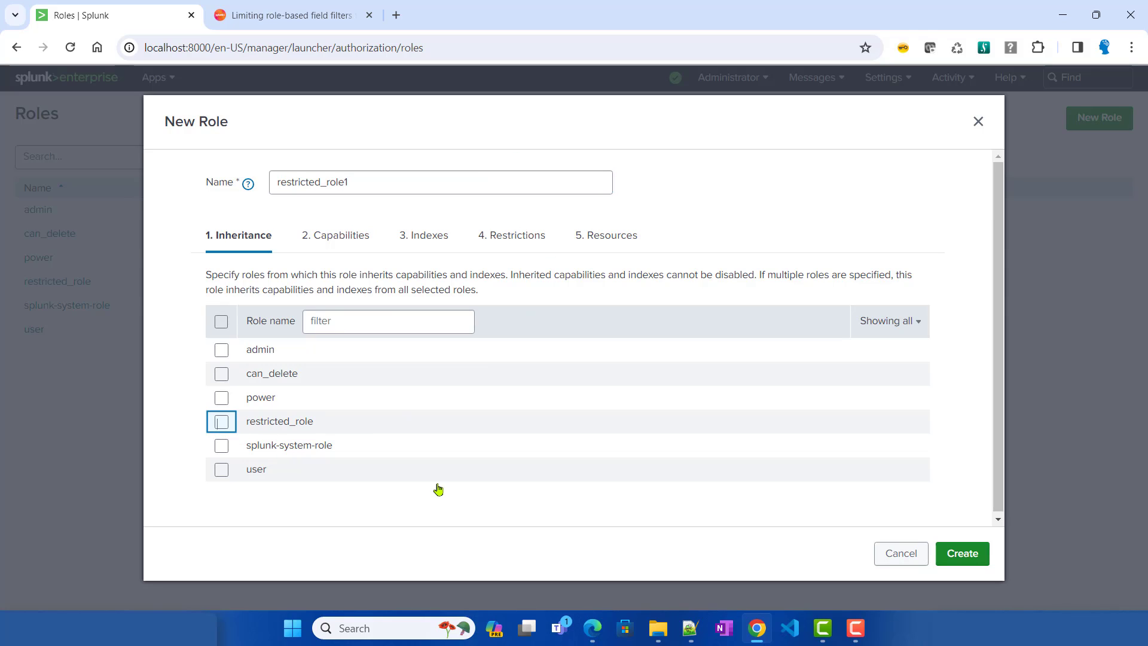
left_click(961, 555)
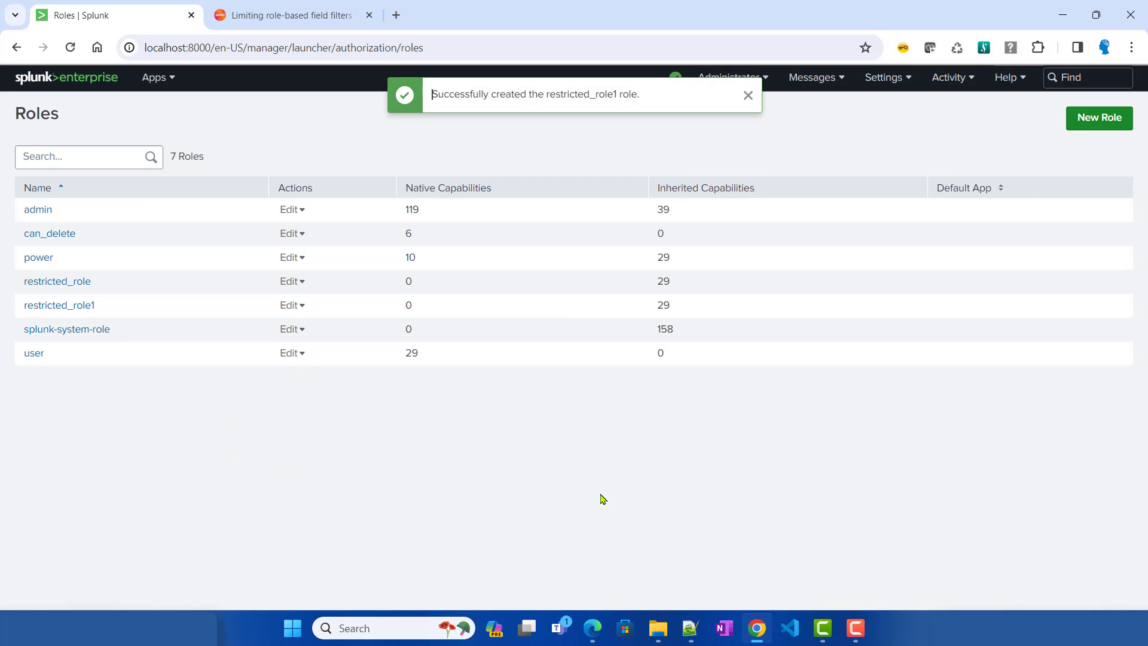
left_click(690, 628)
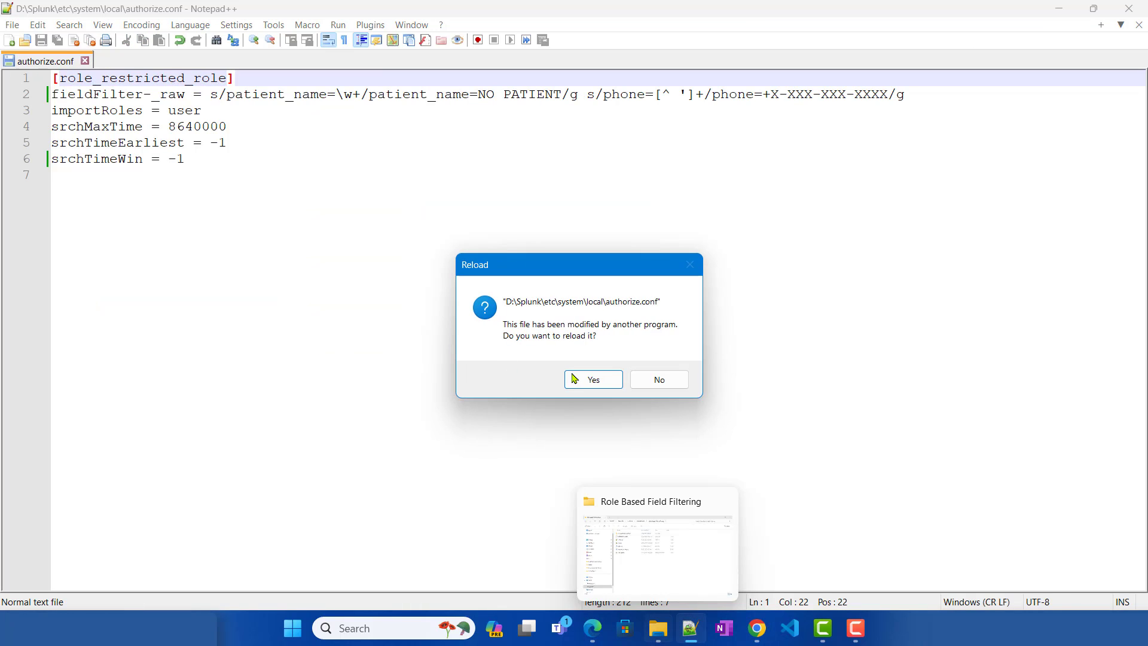
Step: Reload authorize.conf, inspect the role_restricted_role1 stanza importing restricted_role, and select the first fieldFilter line
left_click(592, 379)
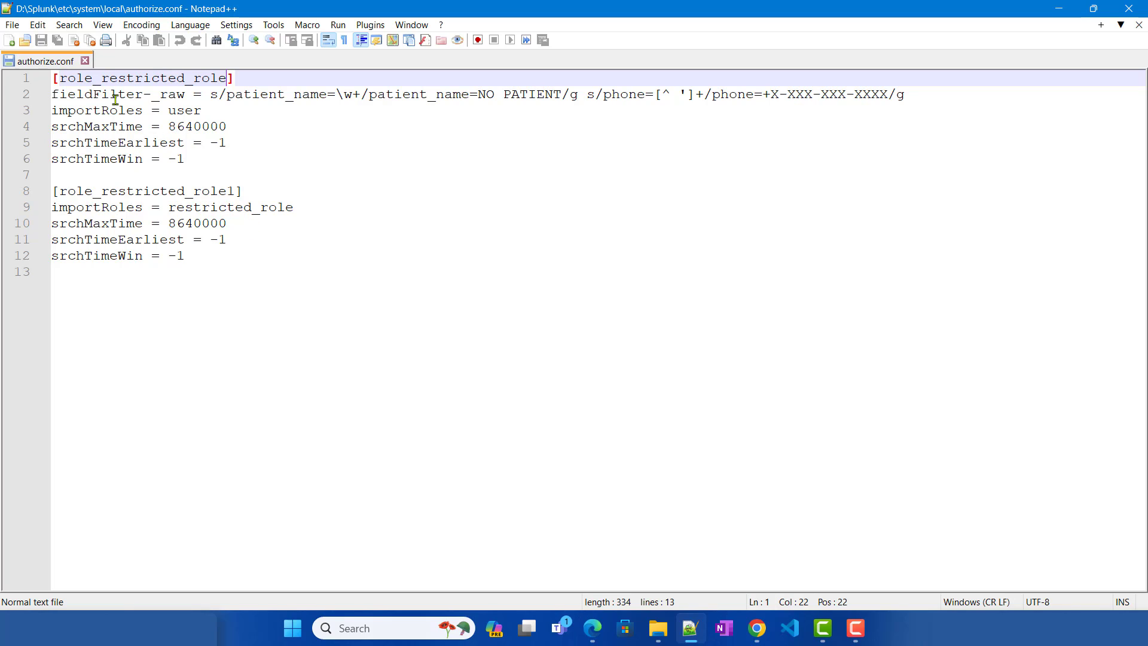
double_click(157, 194)
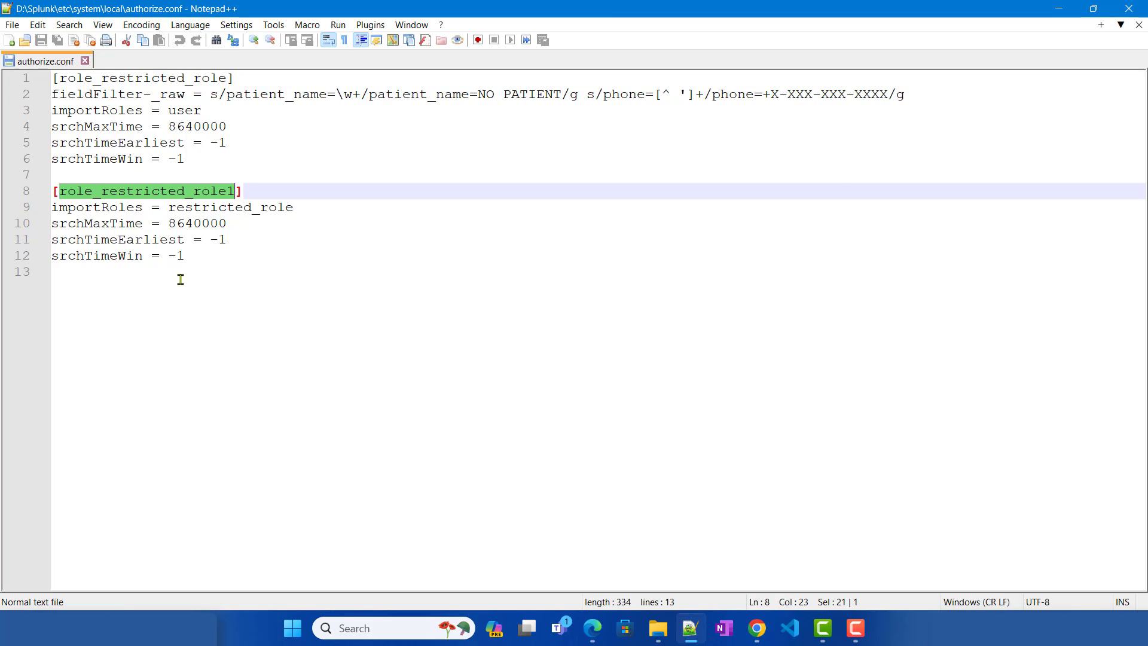
double_click(231, 209)
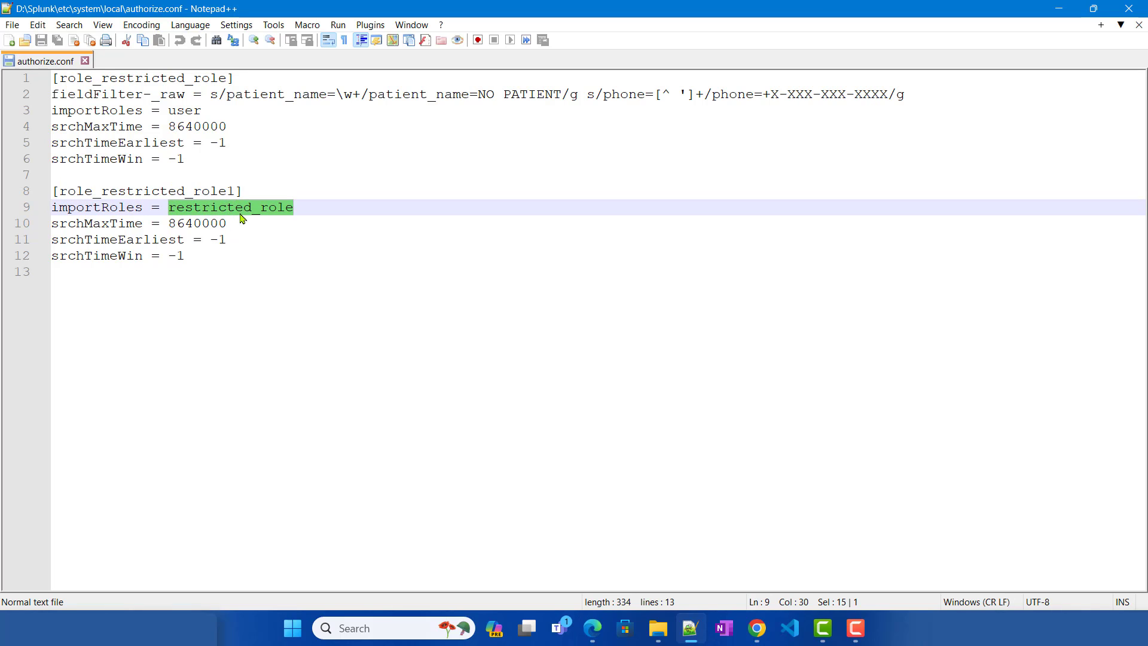
left_click_drag(52, 94, 950, 101)
key("ctrl+c")
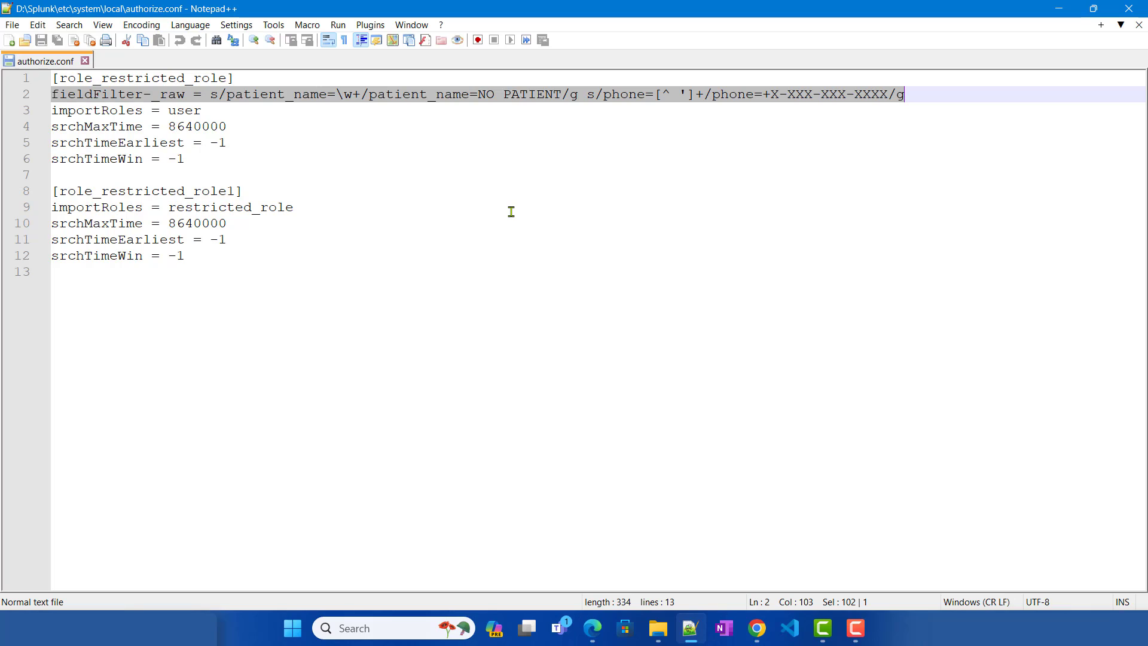
left_click(260, 191)
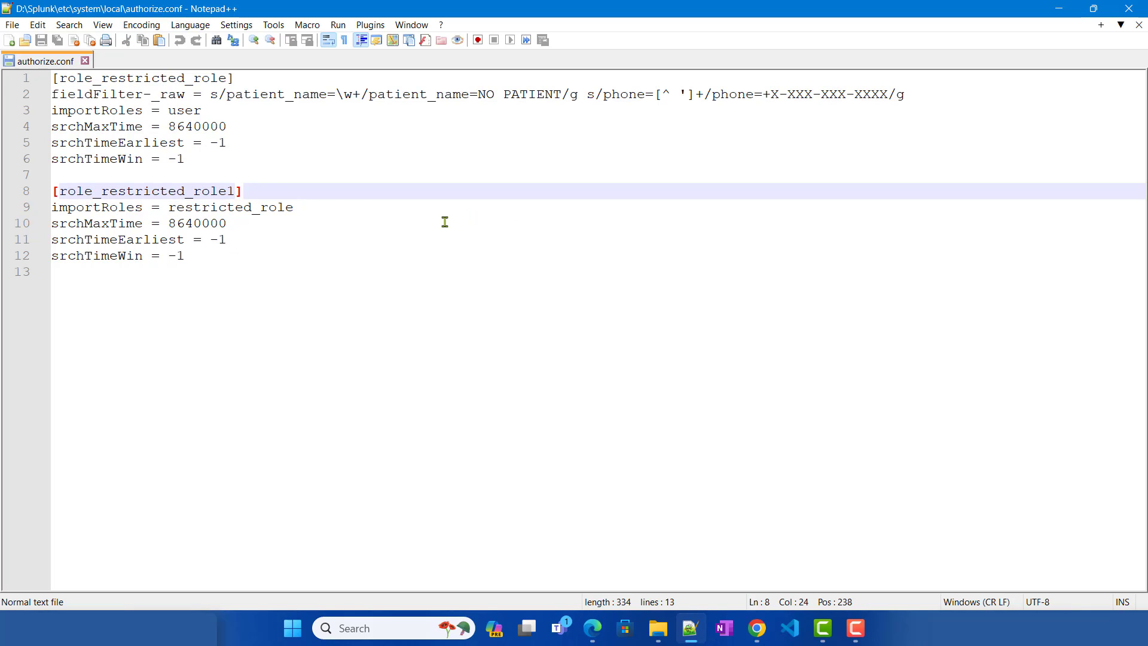
Step: Paste the fieldFilter line under importRoles and change the name mask to UNKNOWN PATIENT
left_click(335, 208)
key("Return")
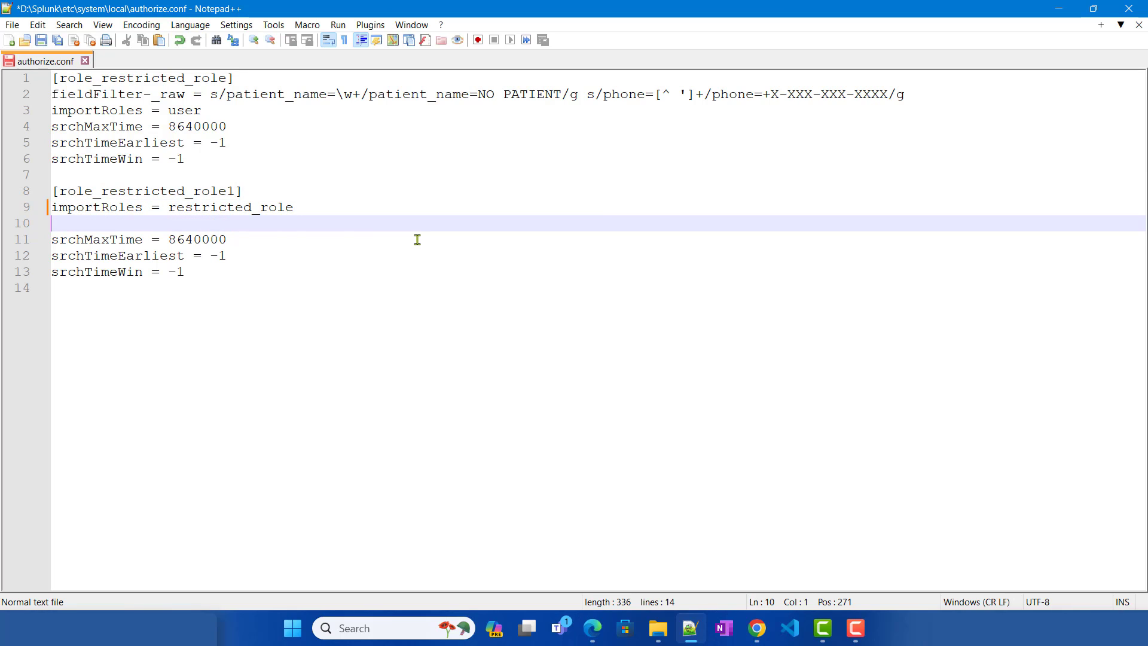
key("ctrl+v")
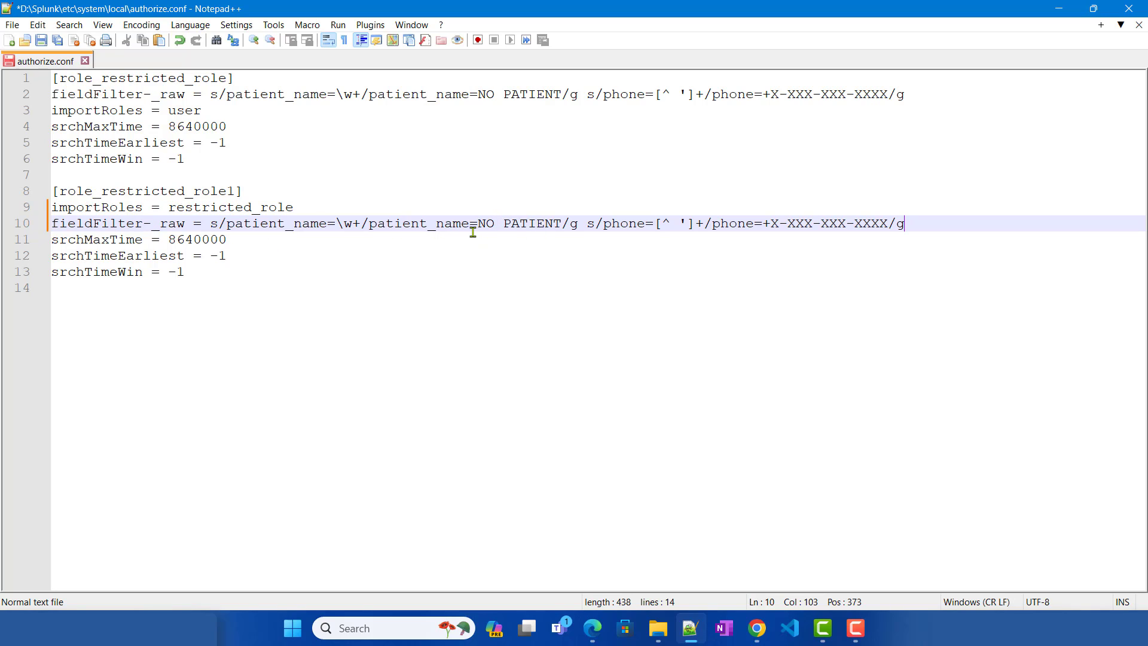
mouse_move(477, 223)
left_mouse_down()
mouse_move(548, 223)
mouse_move(495, 223)
left_mouse_up()
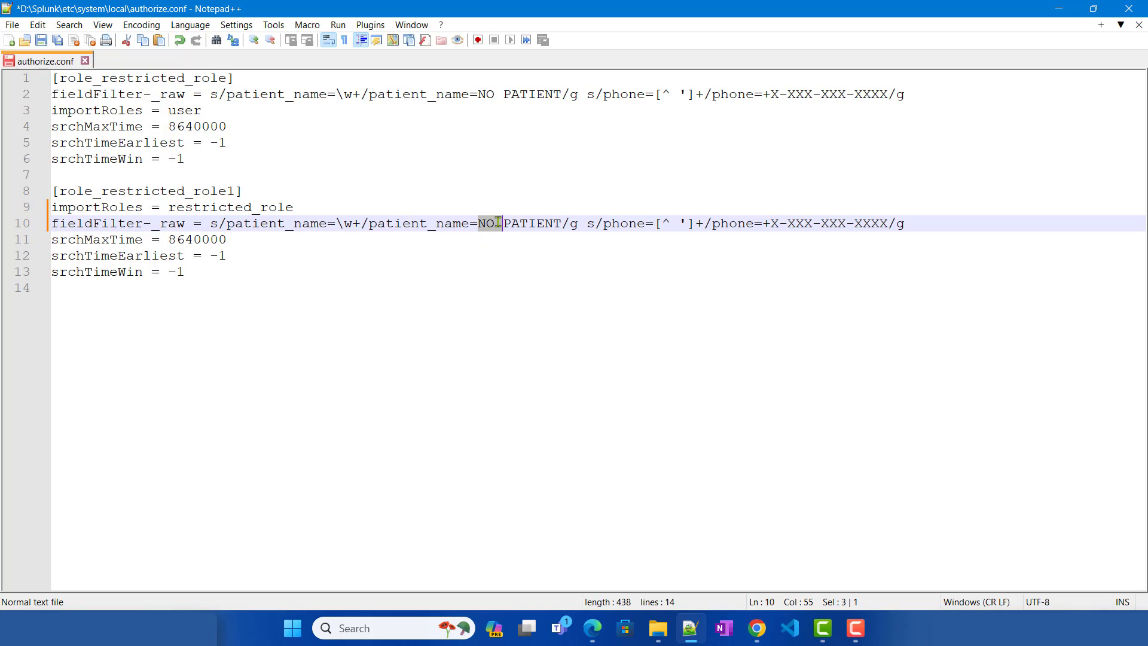
type("UNKNOW")
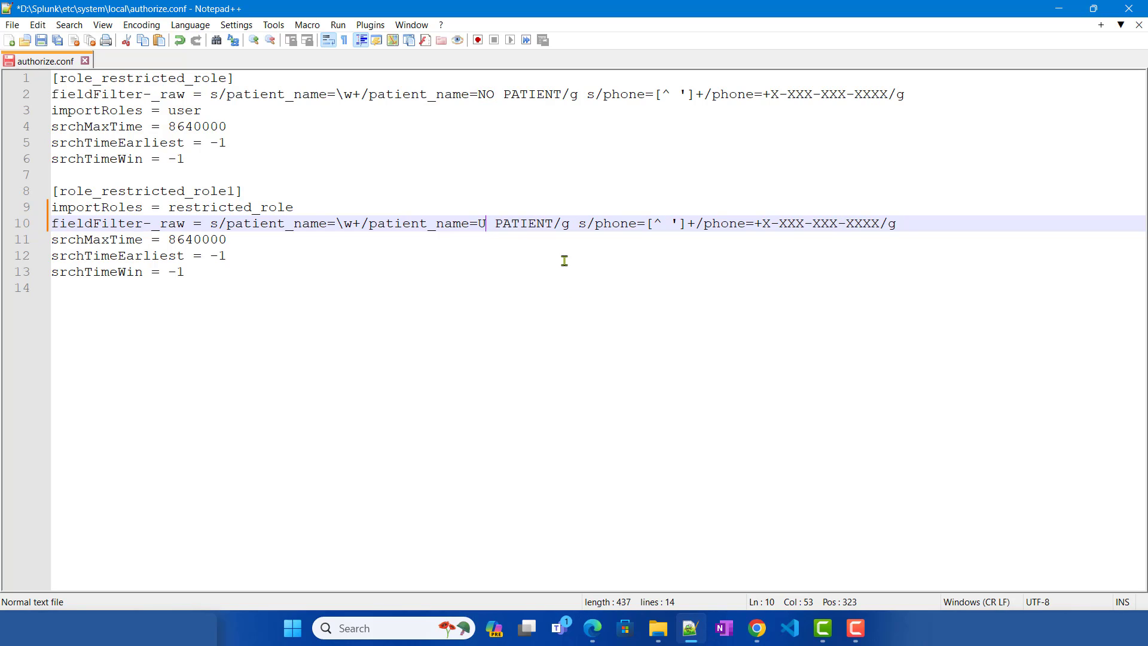
type("N")
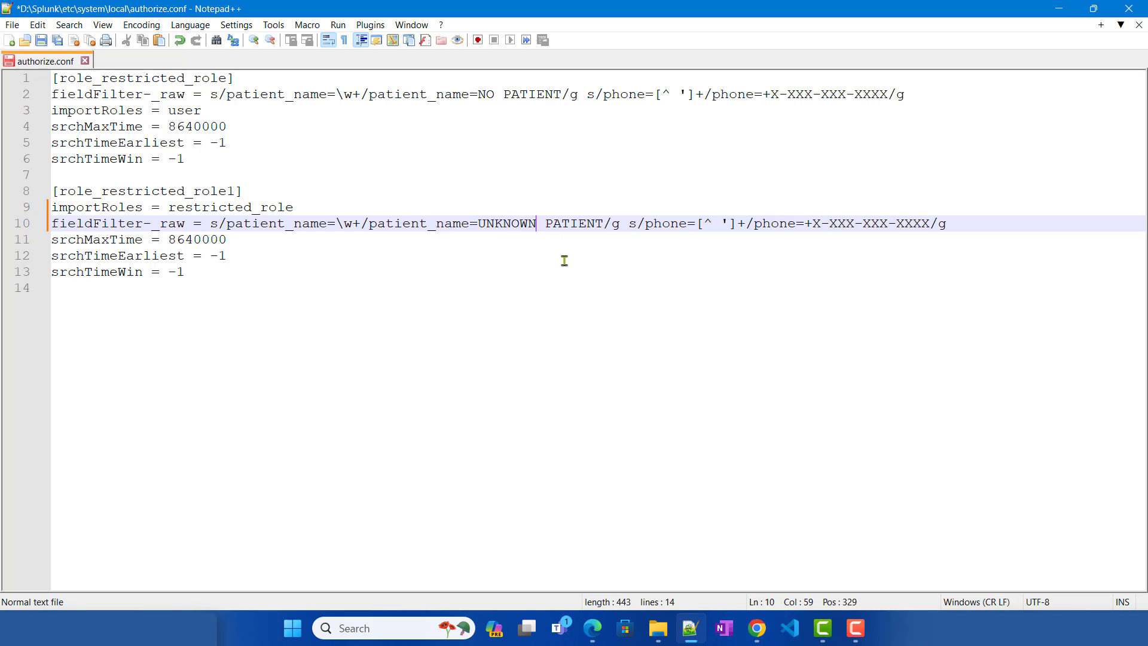
Step: Change the phone mask on line 10 from X's to +Y-YYY-YYY-YYYY
left_click(821, 223)
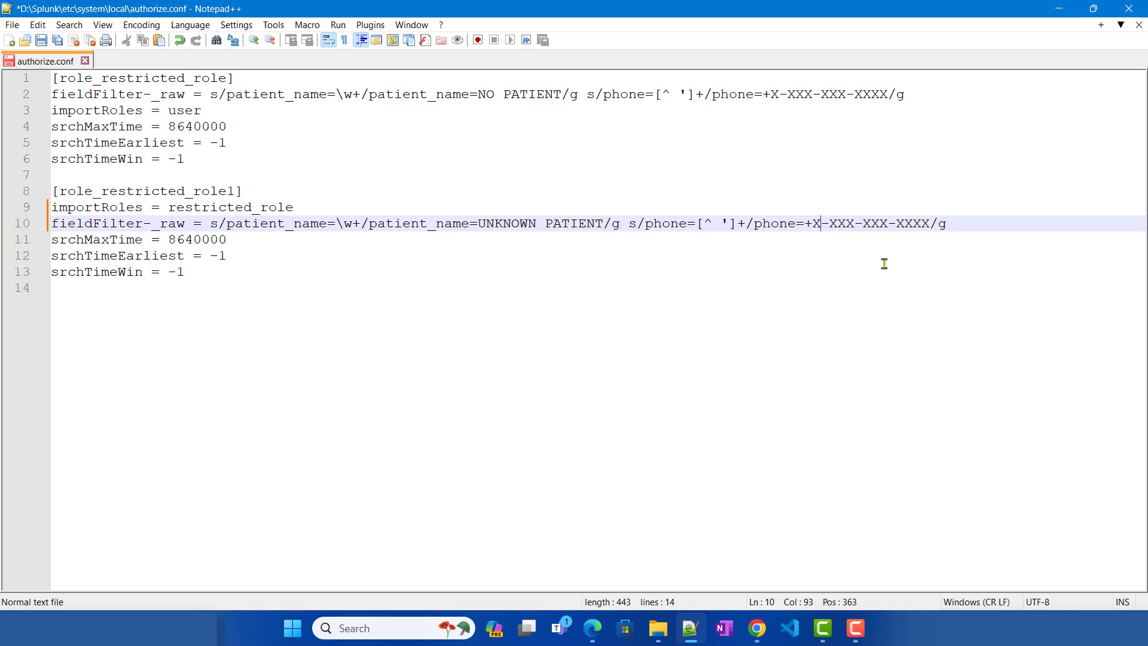
key("Delete")
type("Y")
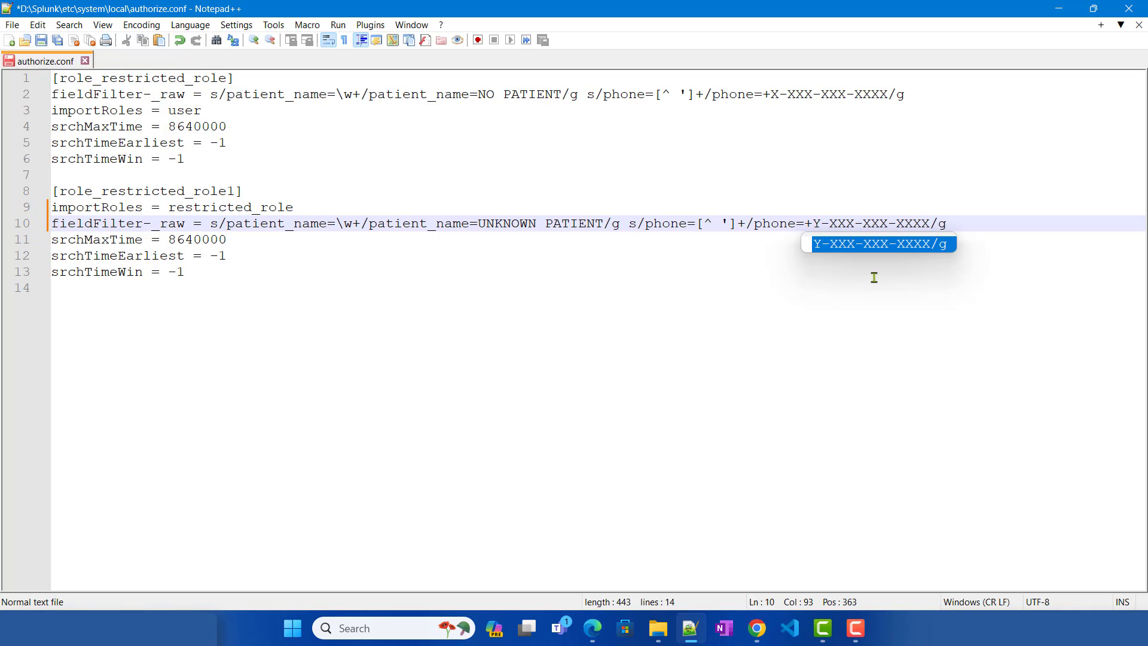
key("Escape")
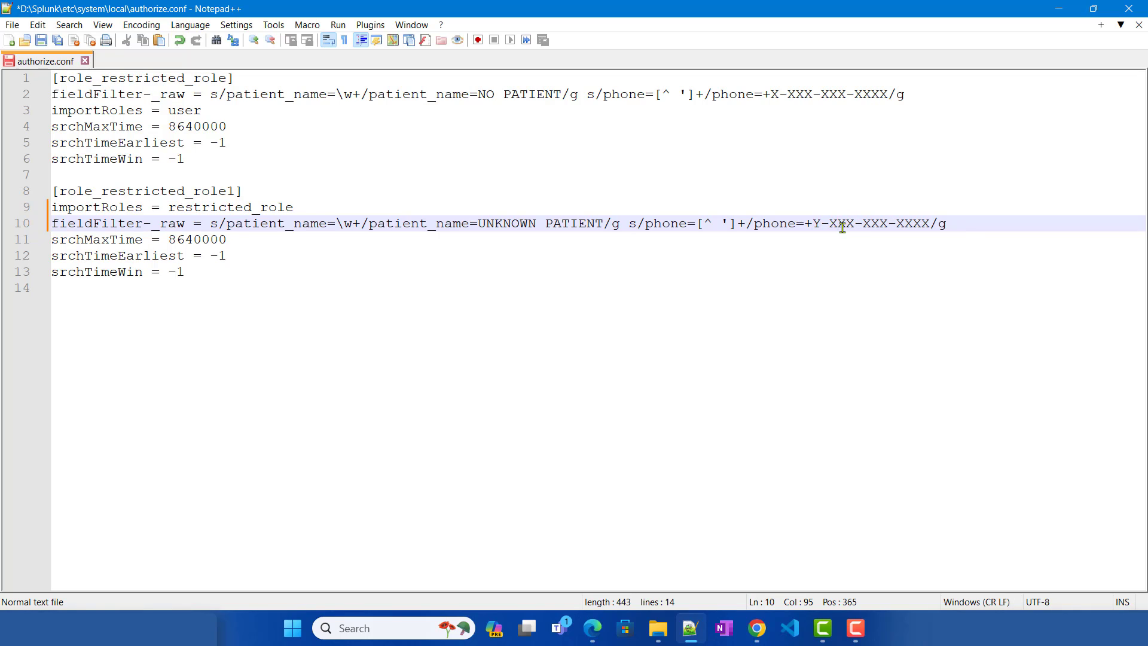
double_click(842, 223)
type("YYY")
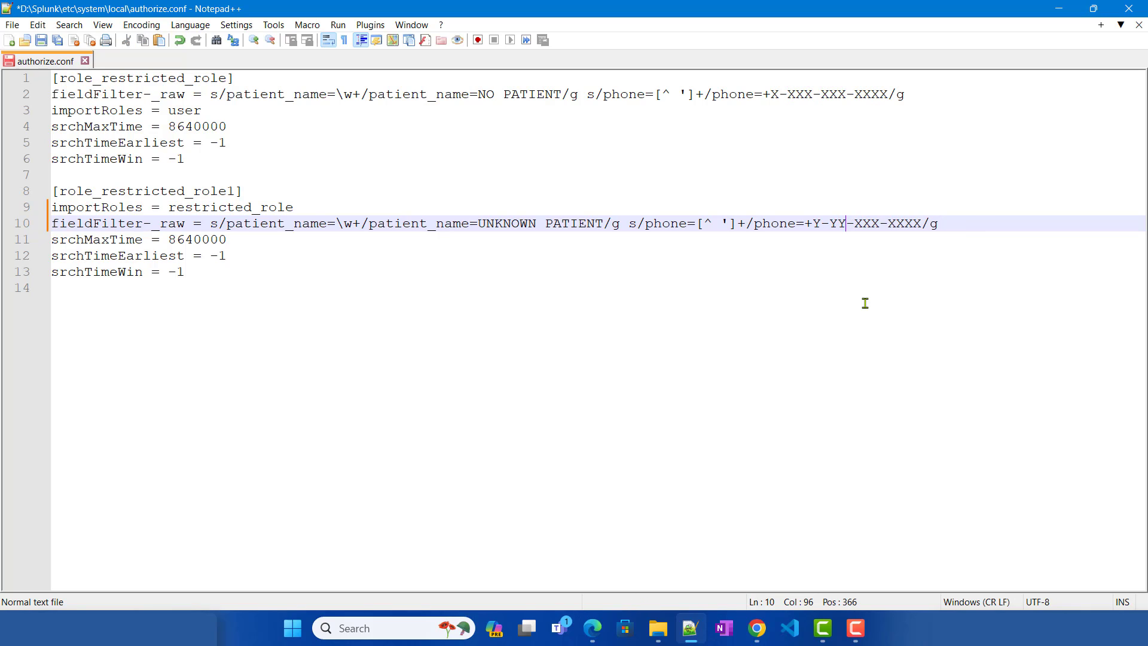
double_click(866, 224)
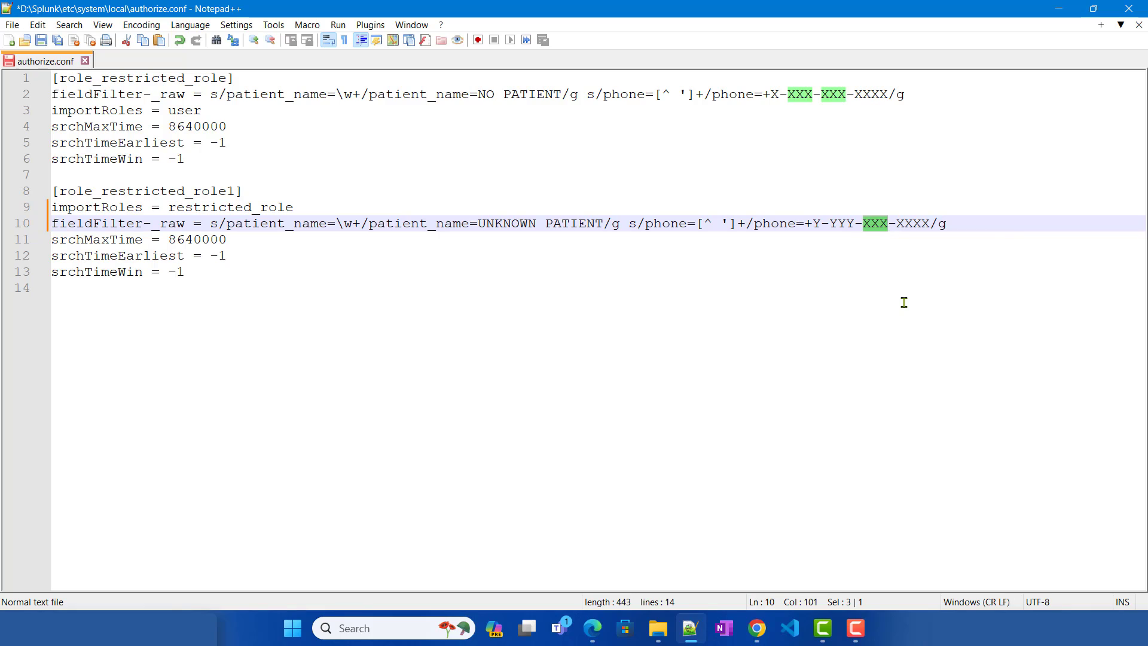
type("YYY")
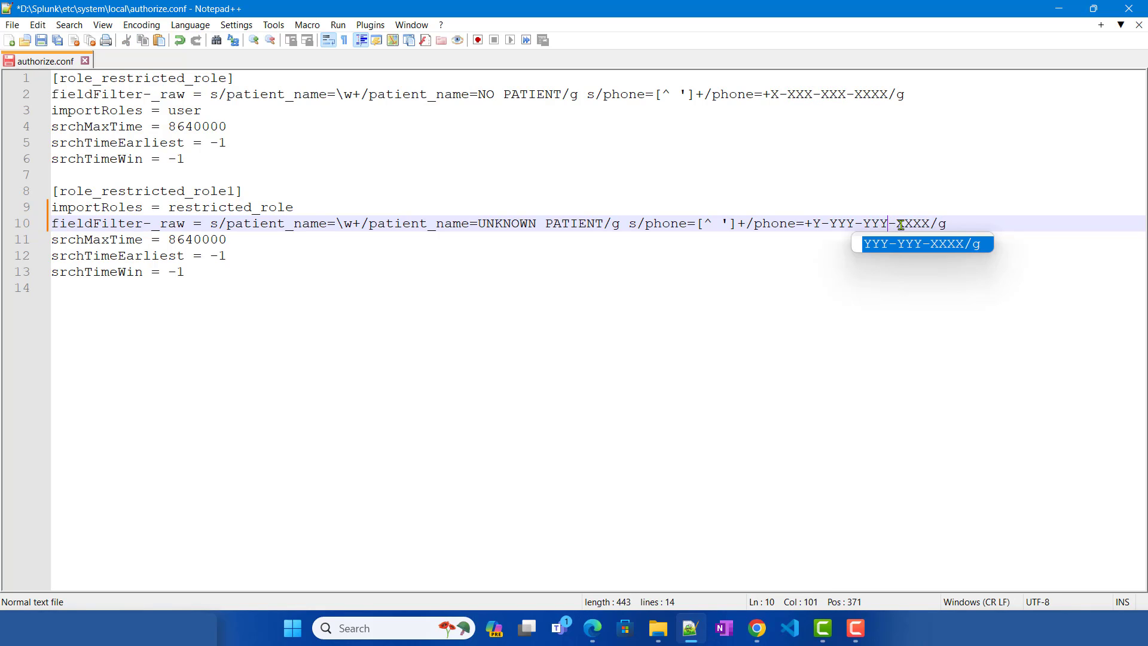
left_click_drag(897, 224, 931, 223)
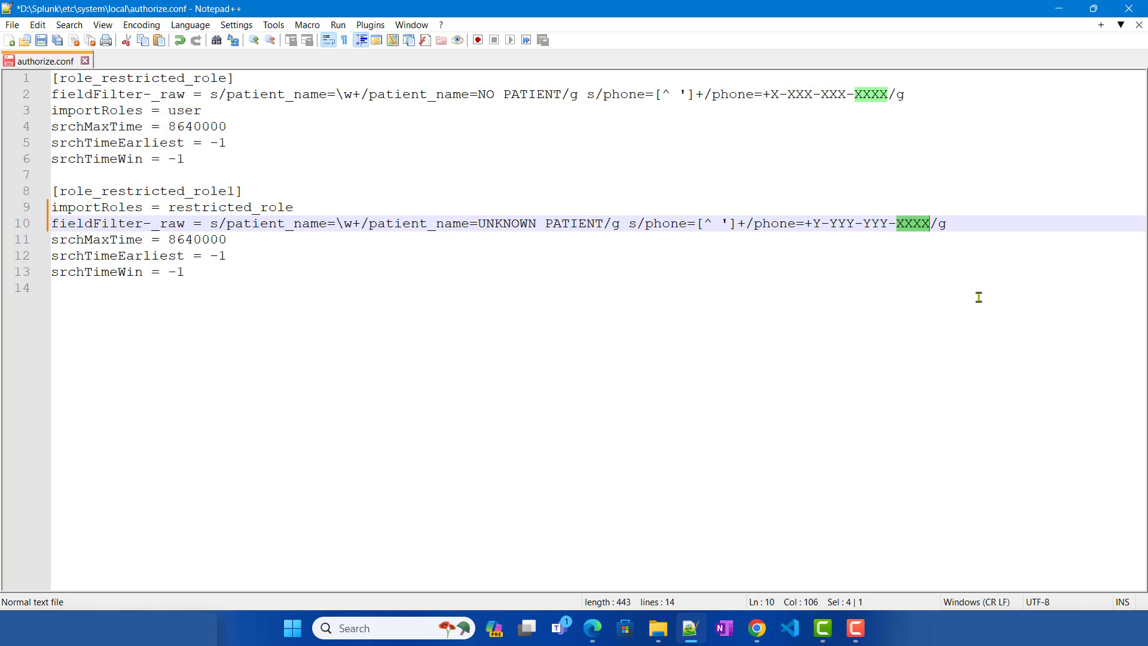
type("YYYY")
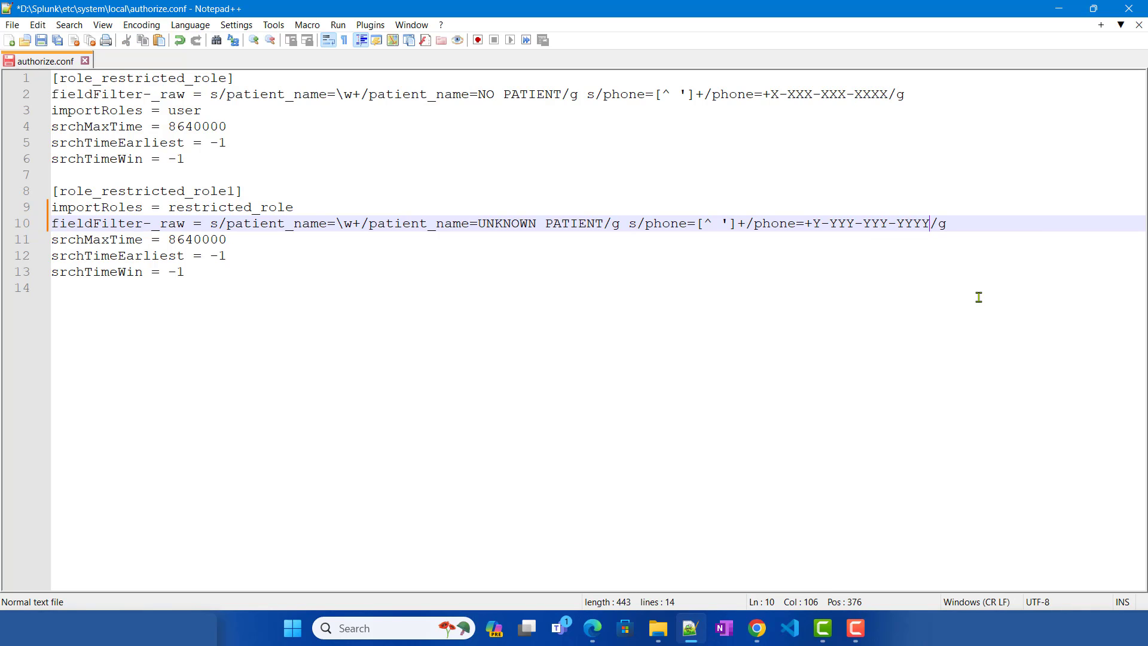
Step: Save authorize.conf and return to Splunk in the browser
key("ctrl+s")
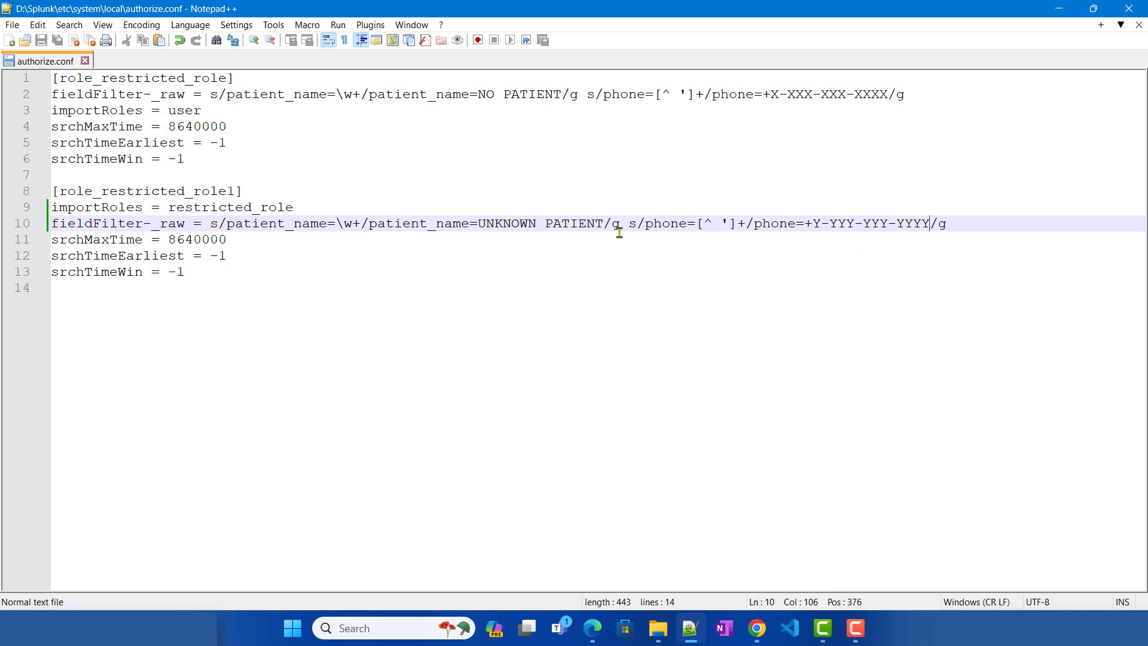
left_click(216, 276)
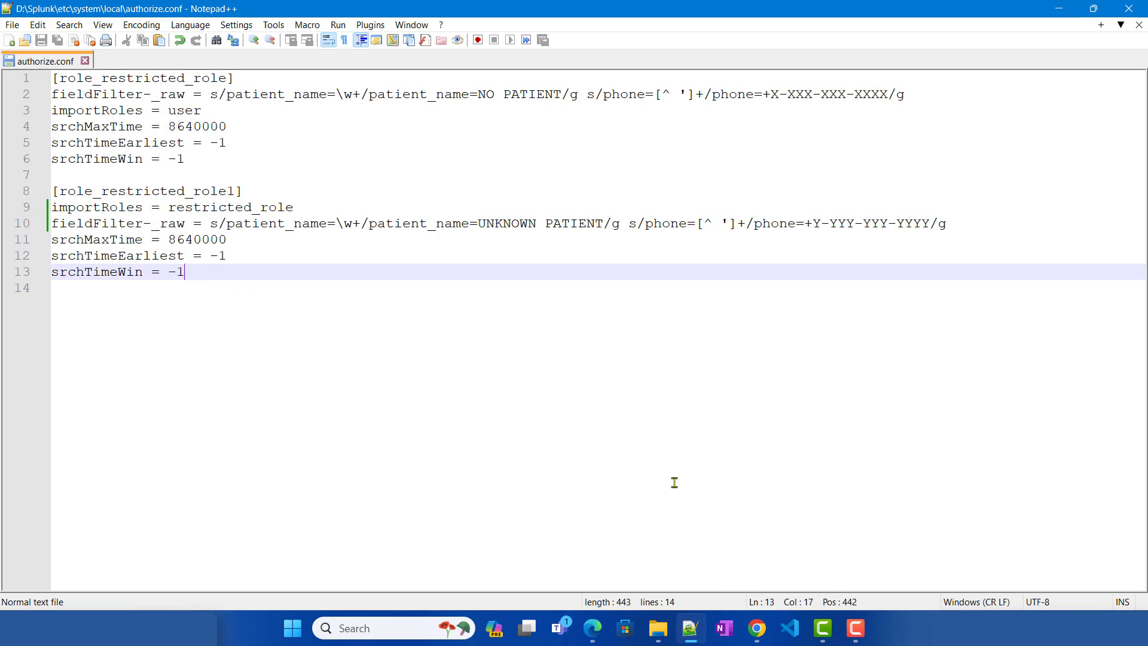
left_click(757, 628)
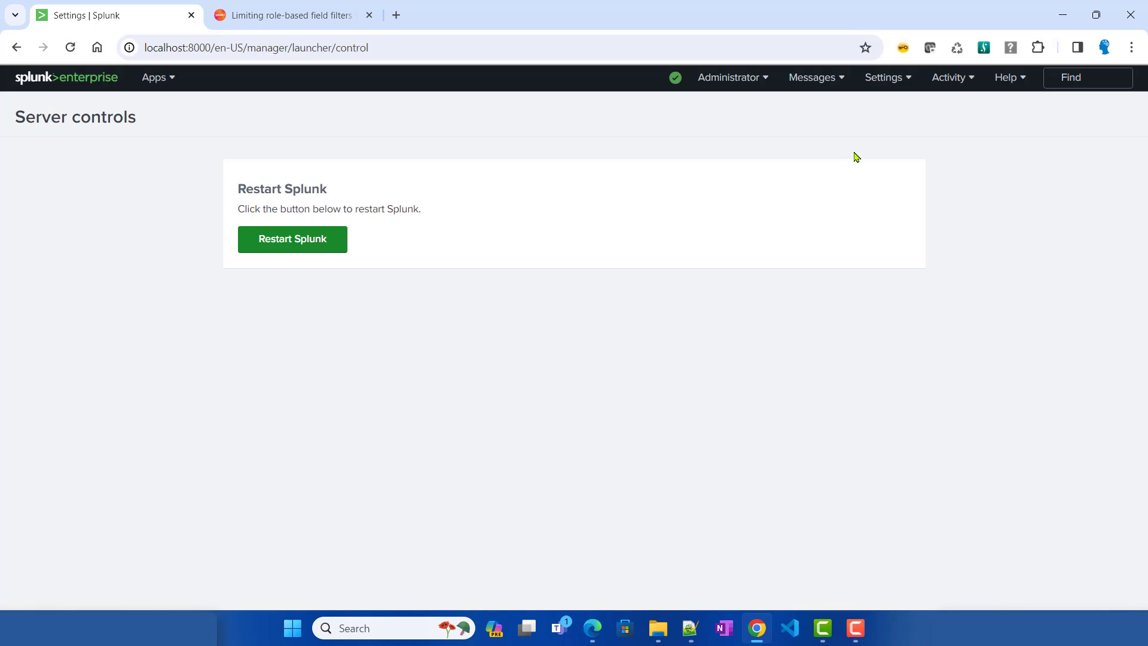
Step: Go from the Server controls page to Settings > Users
left_click(891, 83)
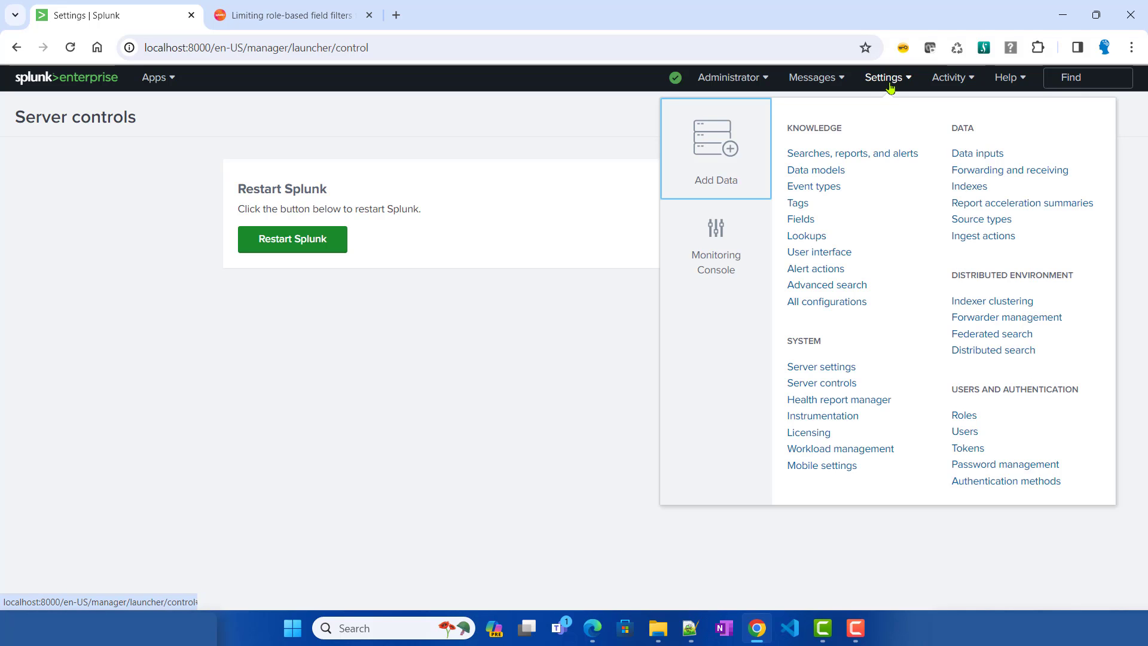
left_click(972, 432)
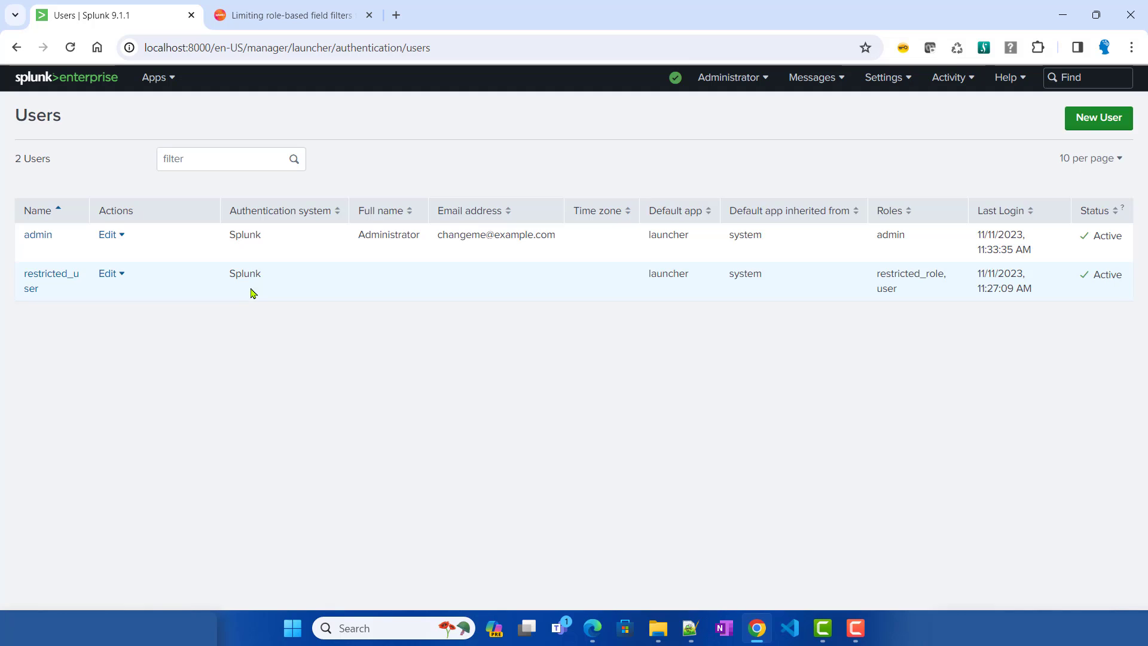
Step: Start a new user and enter its name, password and password confirmation
left_click(1107, 125)
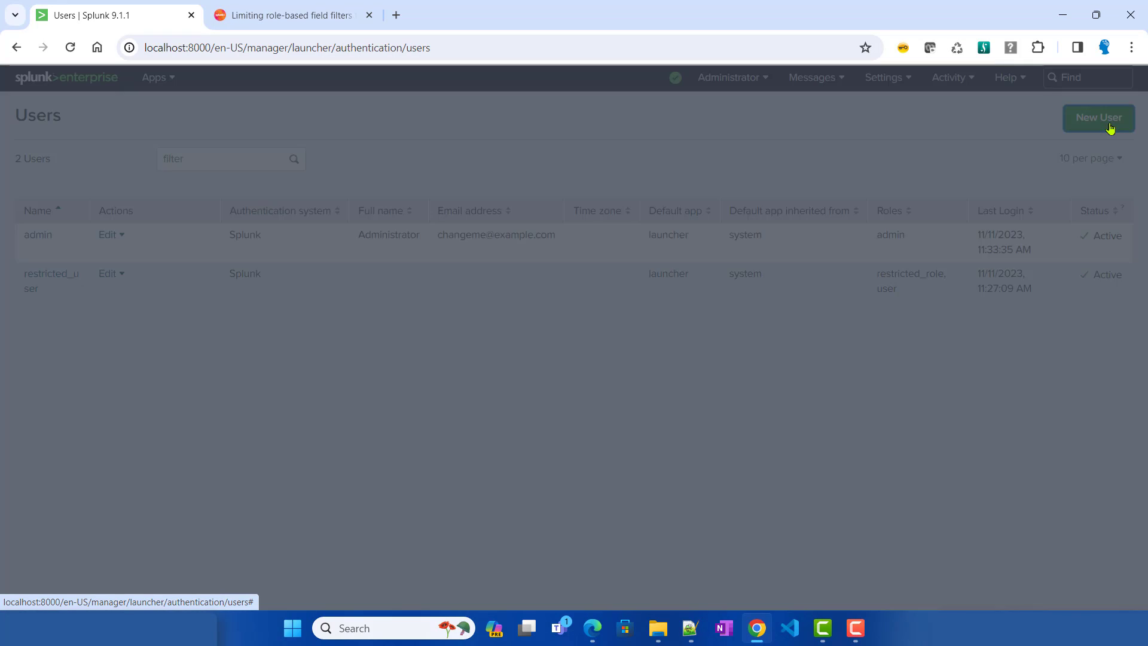
left_click(467, 173)
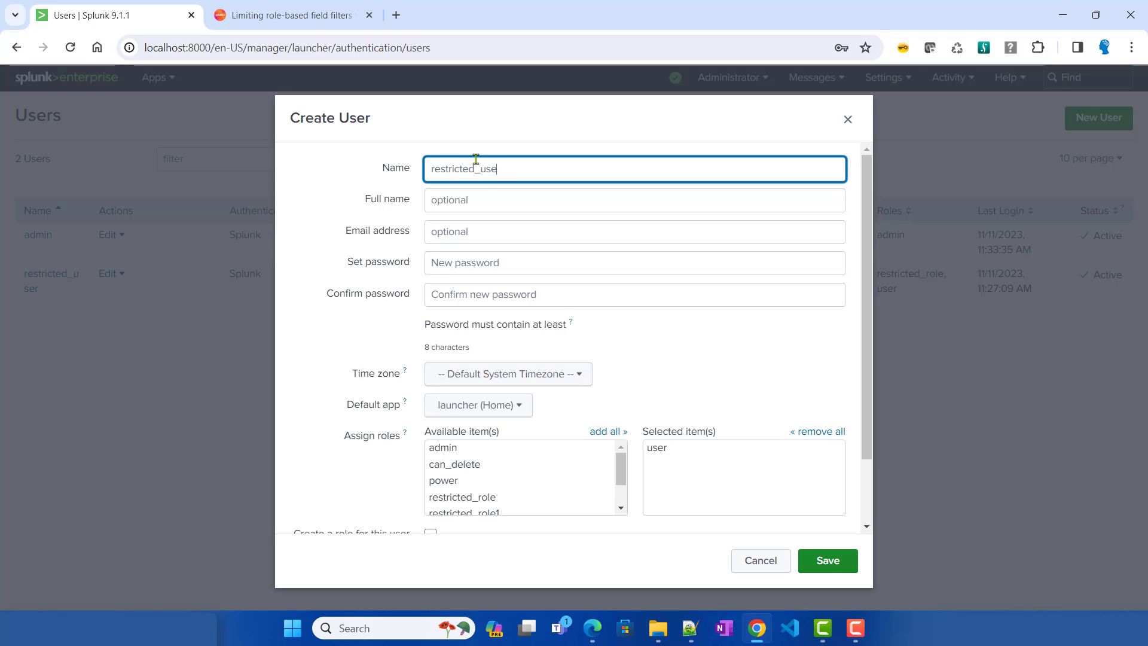
left_click(457, 269)
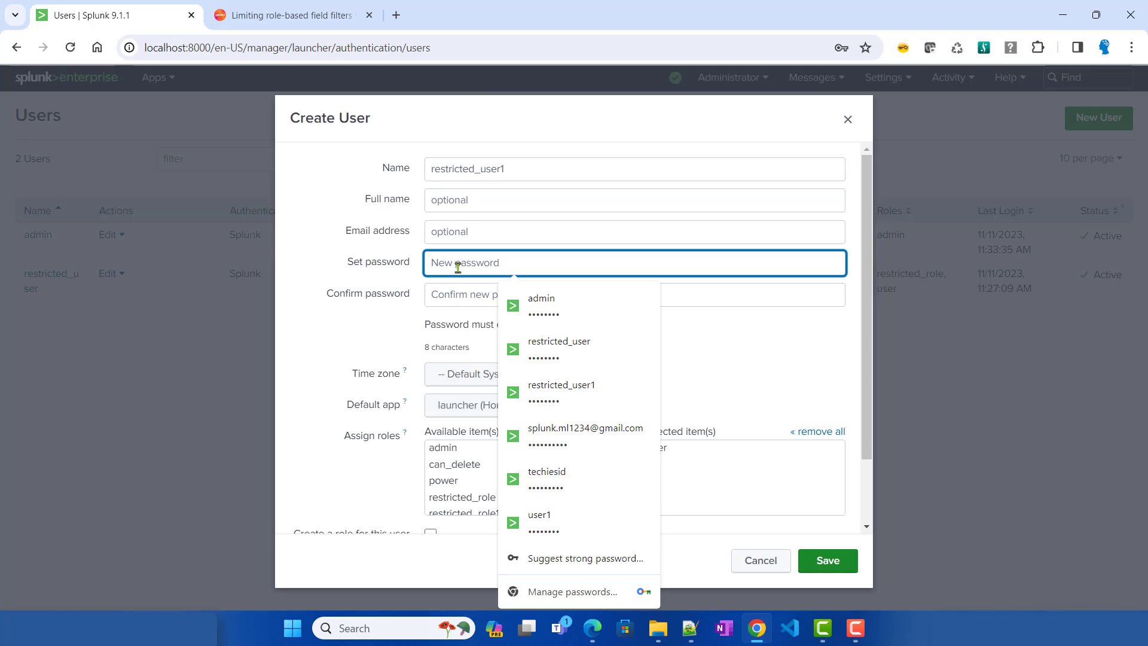
type("•••")
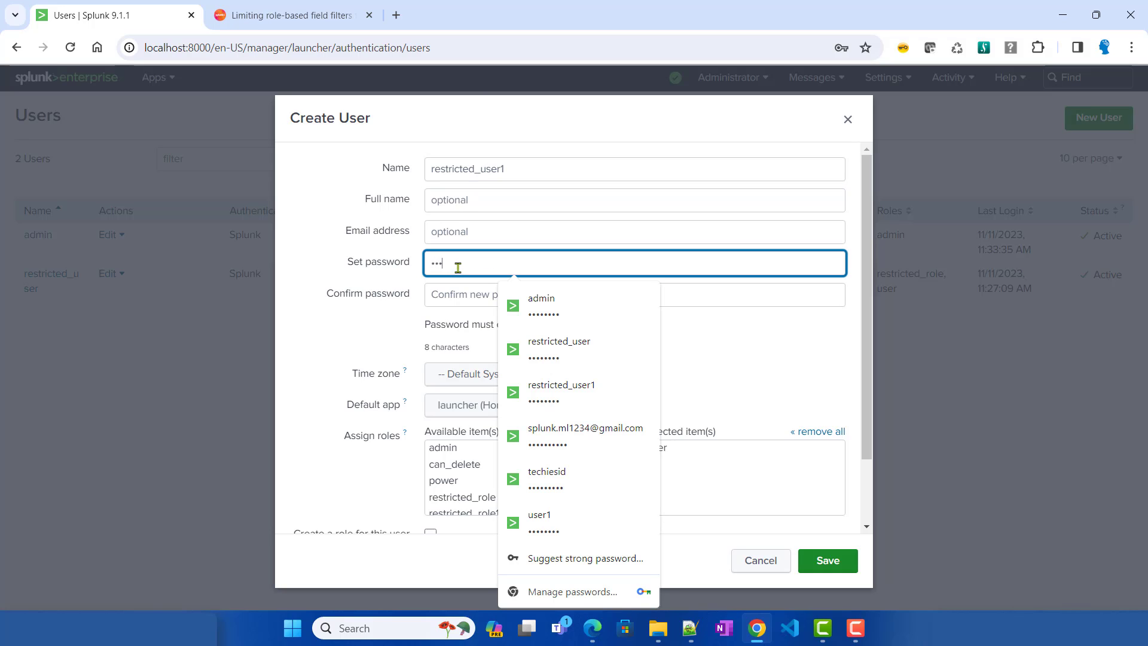
type("•••••")
left_click(465, 292)
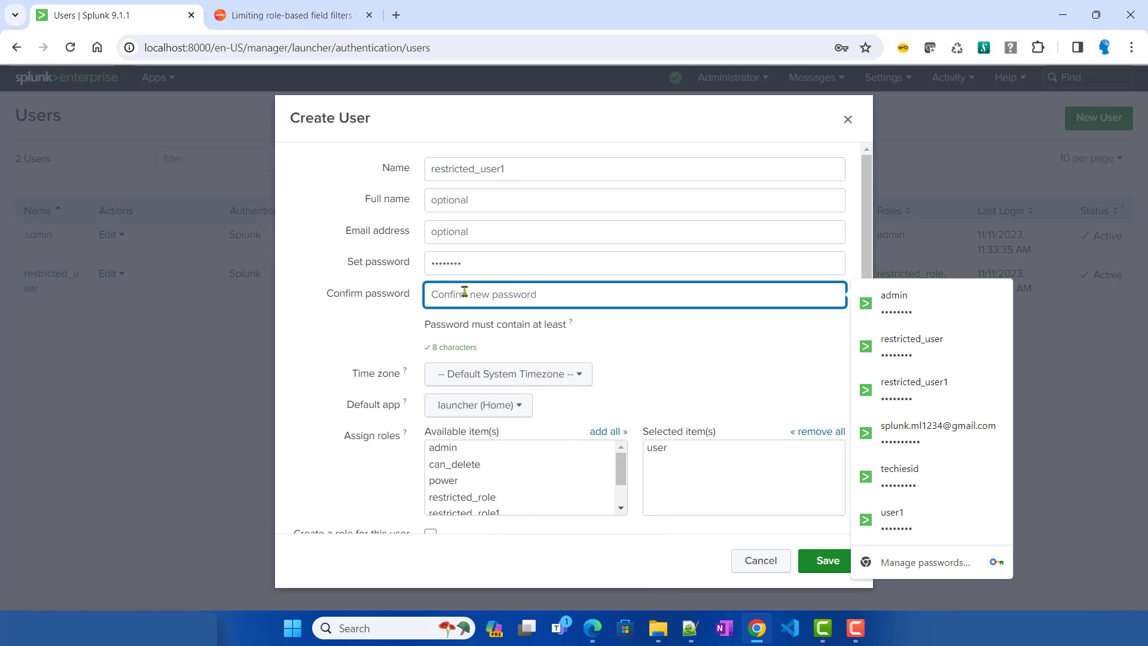
type("•••")
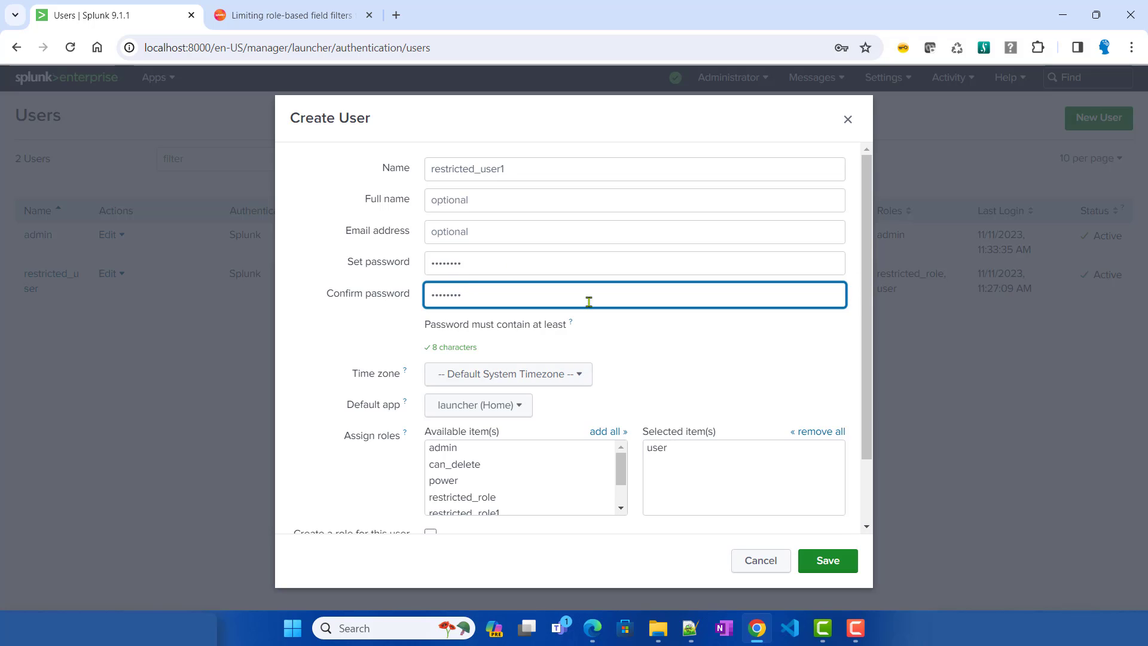
Step: Give the user role restricted_role1, turn off forced password change at first login, and save
scroll(587, 364, "down", 2)
scroll(510, 417, "down", 1)
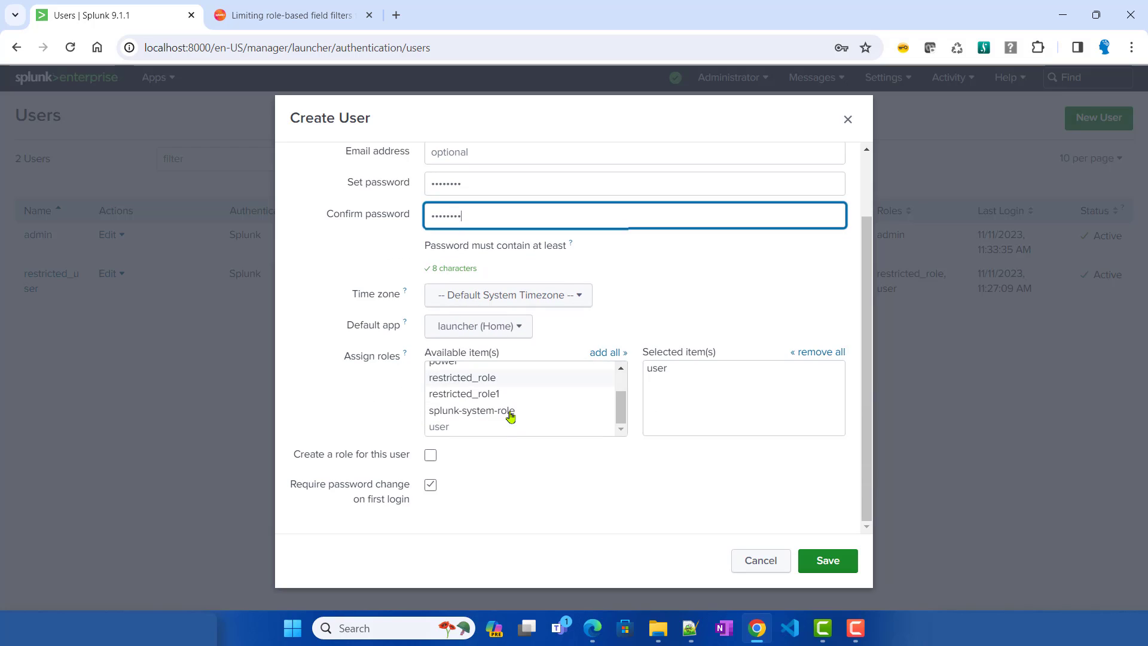
left_click(482, 400)
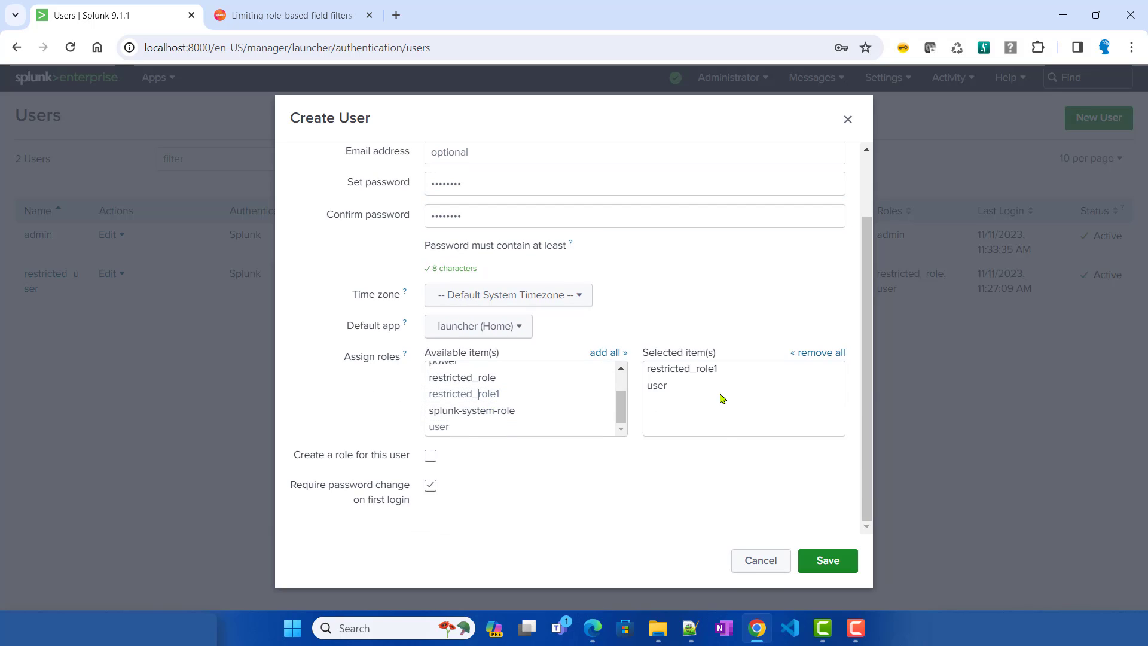
left_click(429, 487)
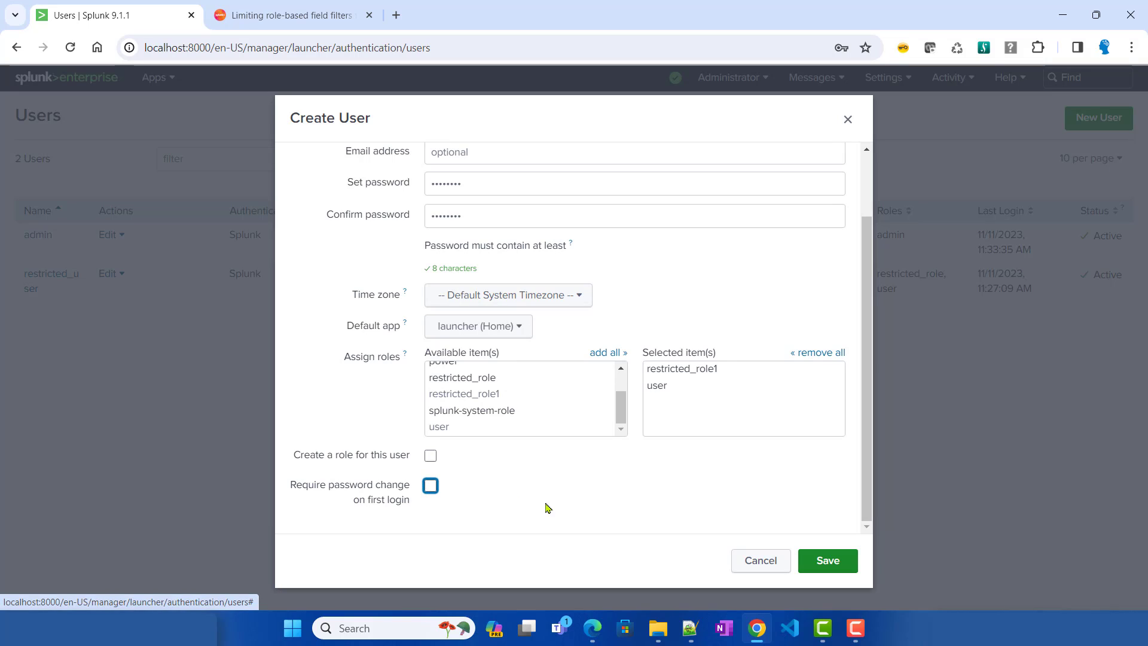
left_click(828, 561)
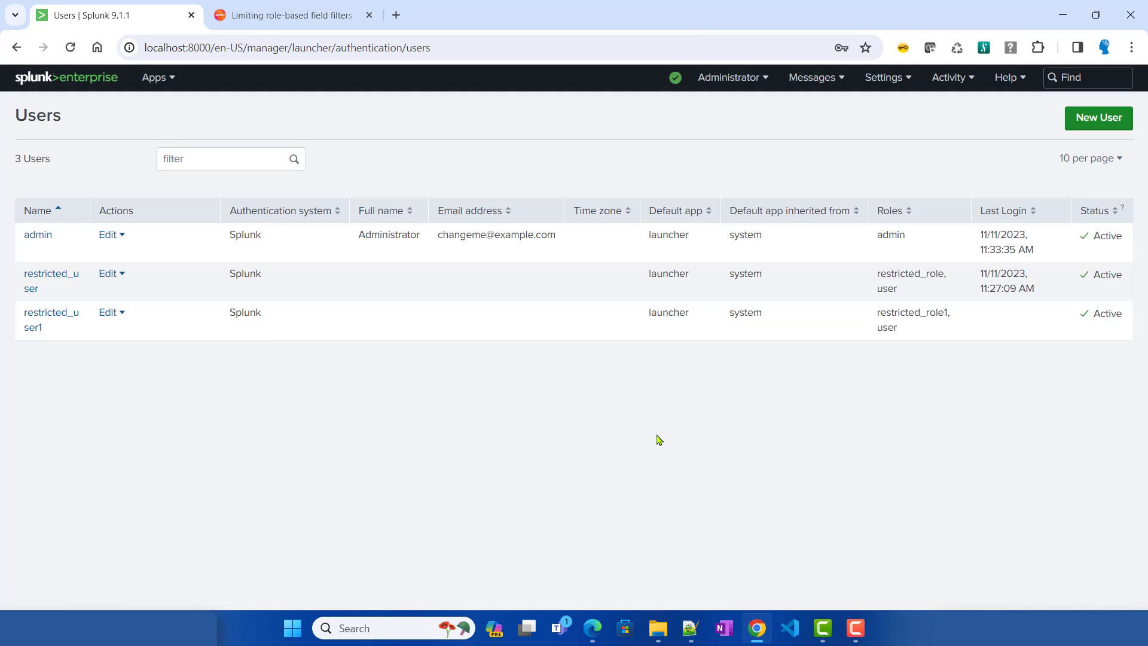
Step: In Edge, sign in to Splunk as restricted_user1 using the saved login
left_click(594, 627)
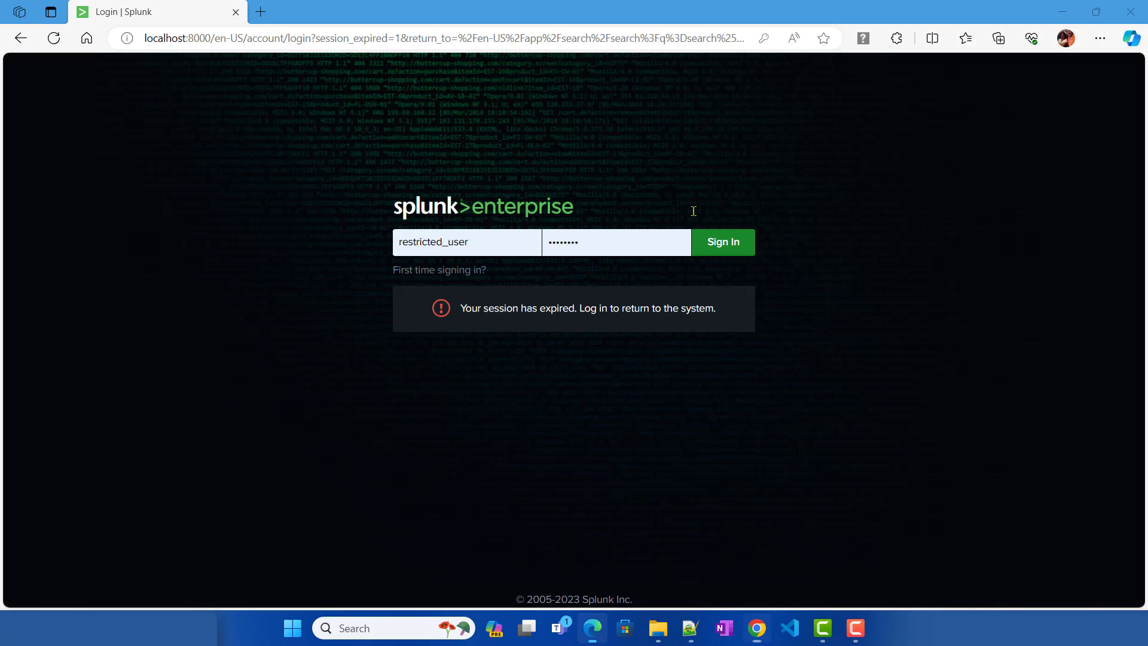
left_click(496, 248)
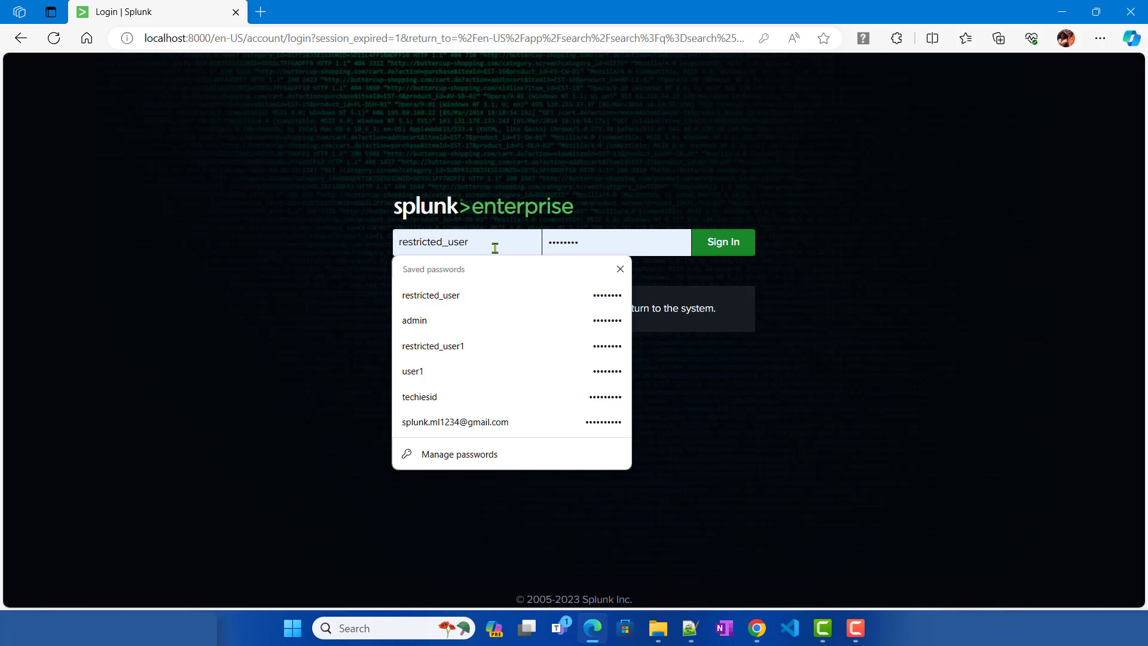
left_click(464, 347)
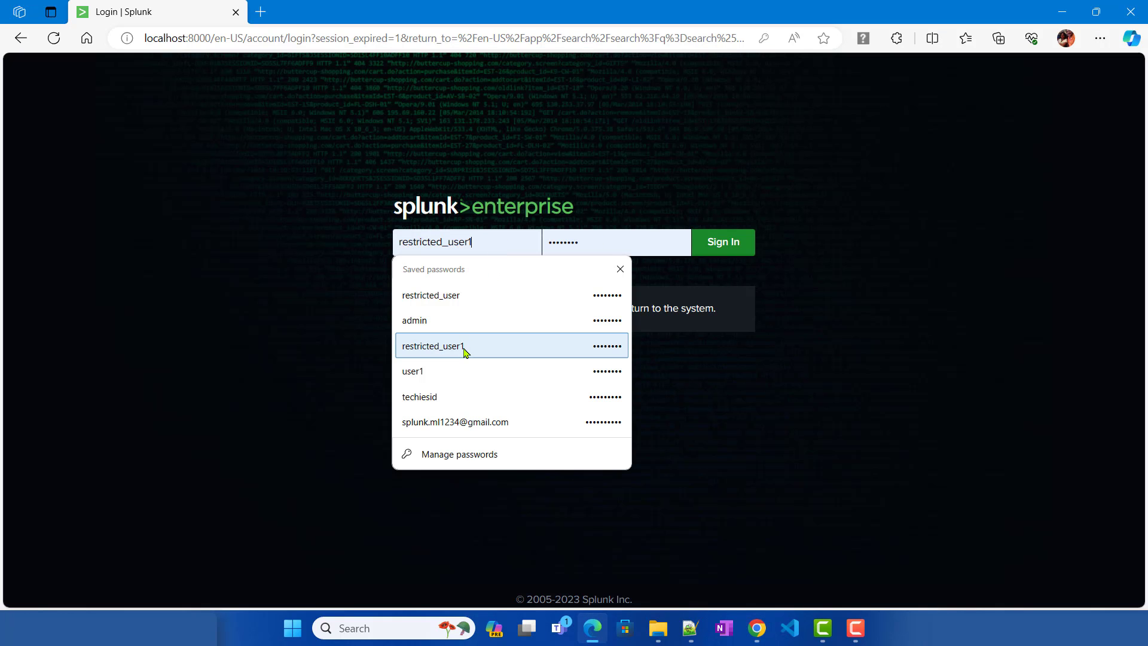
left_click(723, 246)
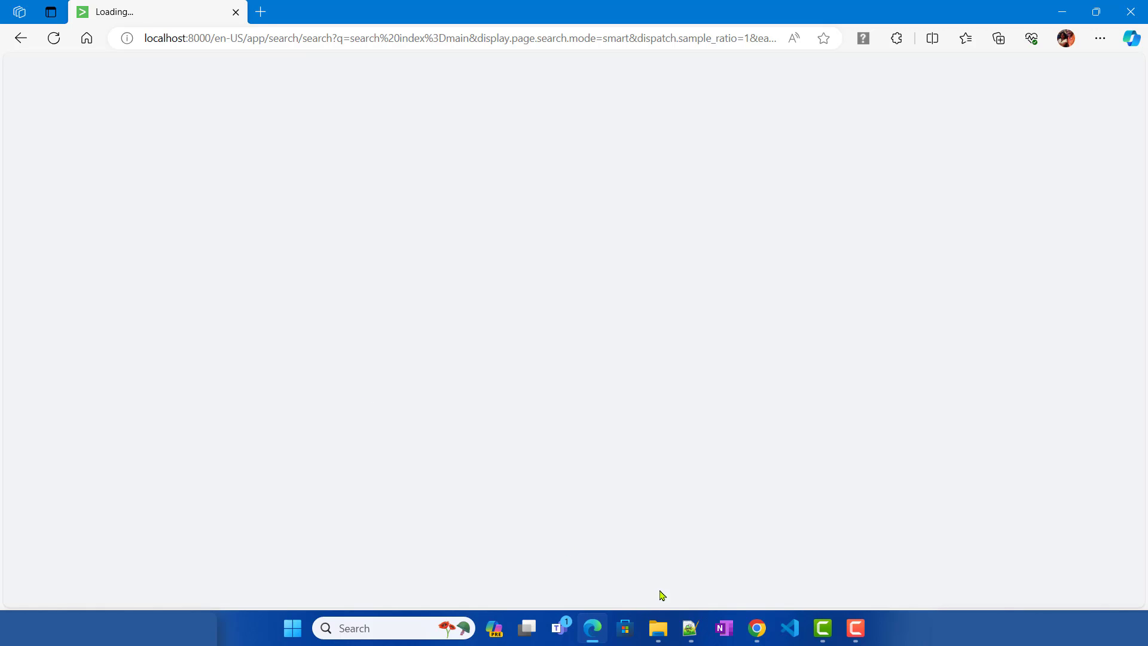
Step: Compare the NO PATIENT mask on line 2 with UNKNOWN on line 10, then return to Edge
left_click(691, 630)
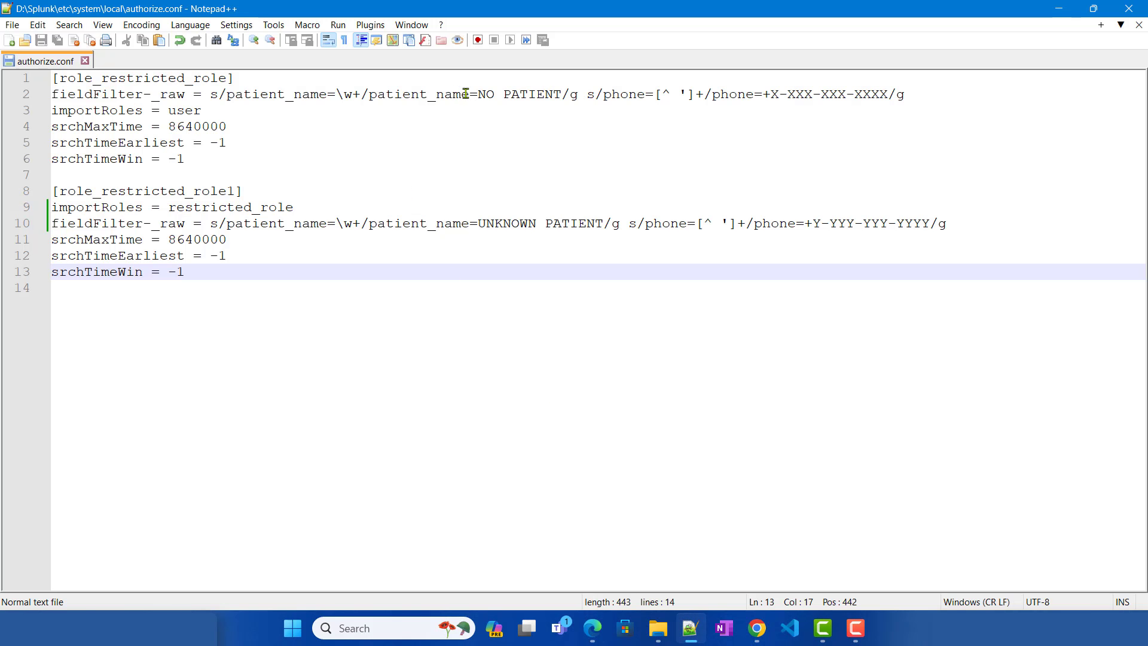
left_click_drag(477, 94, 562, 96)
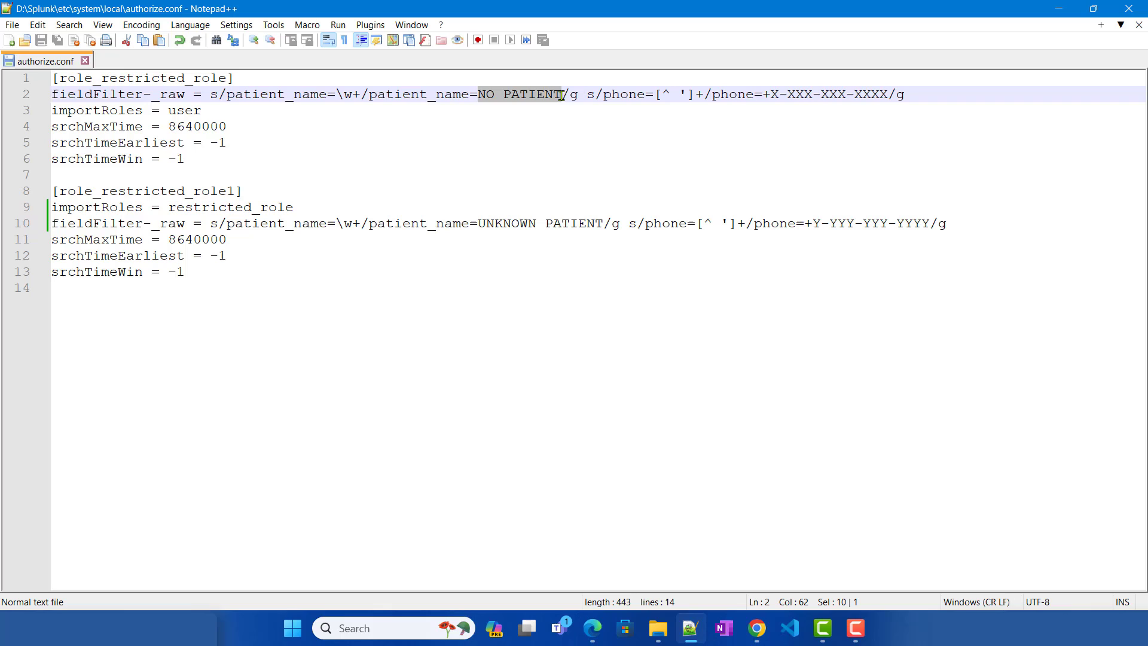
double_click(499, 225)
key("alt+Tab")
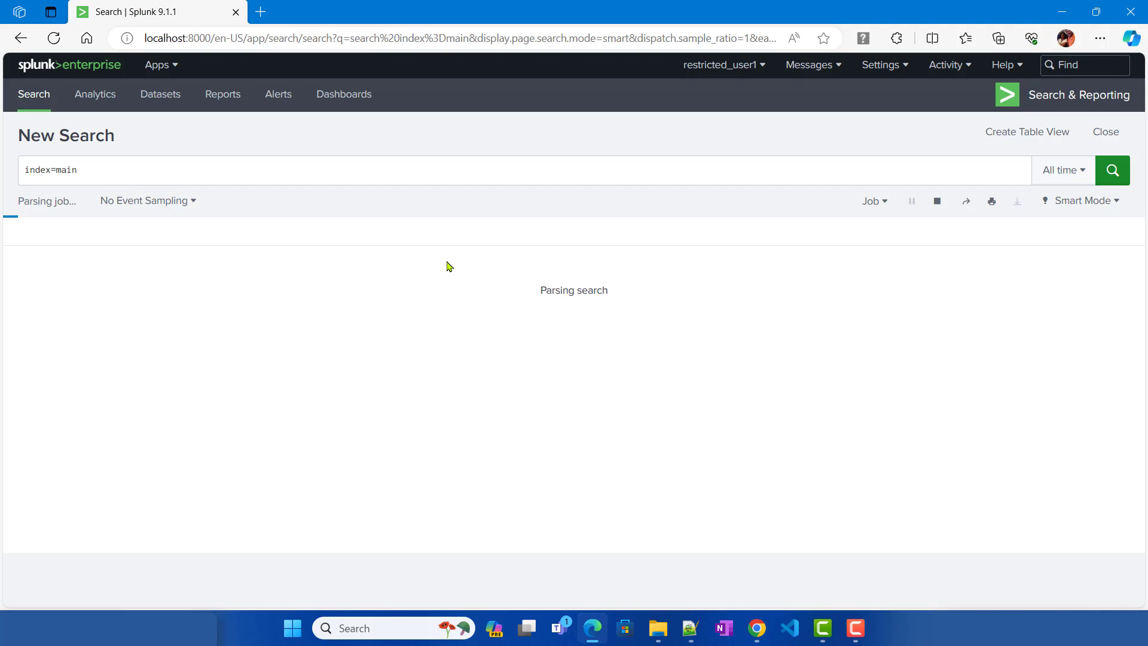
Step: Rerun index=main, highlight the UNKNOWN PATIENT name and +Y-YYY-YYY-YYYY phone, then return to Notepad++
left_click(1101, 170)
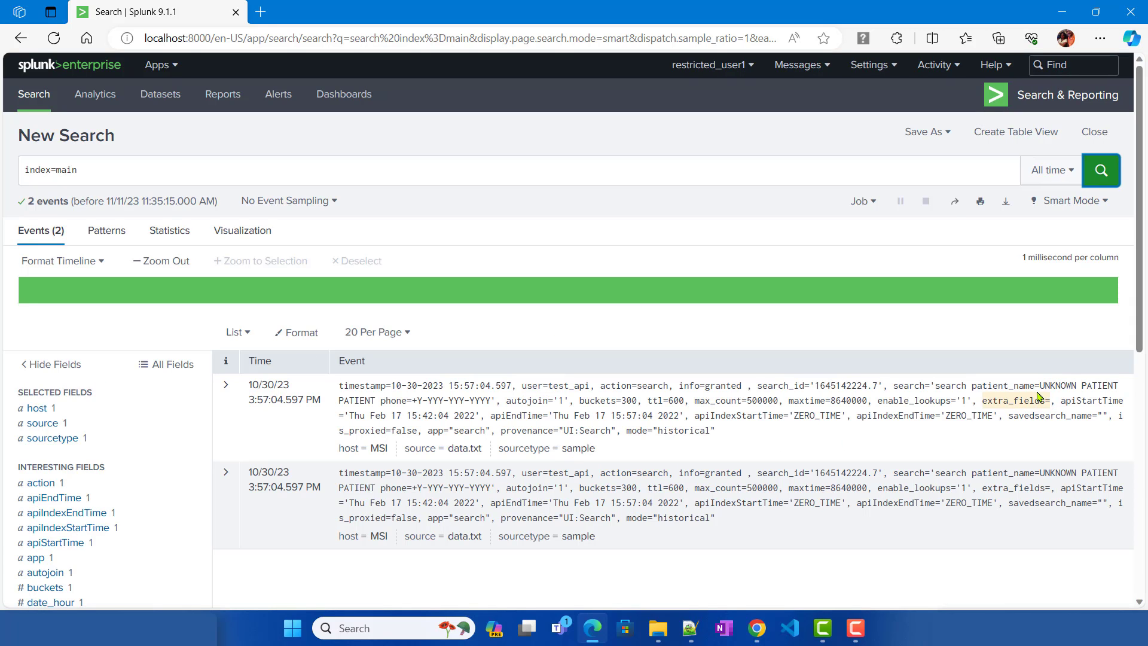
left_click_drag(1041, 385, 1118, 385)
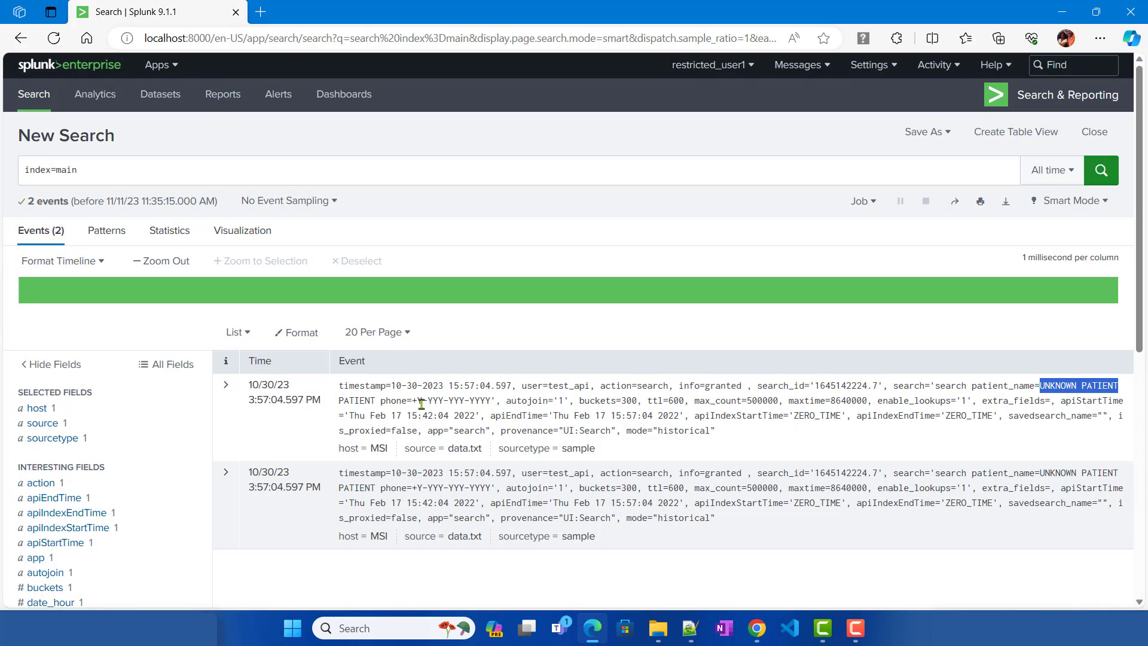
left_click_drag(412, 401, 496, 401)
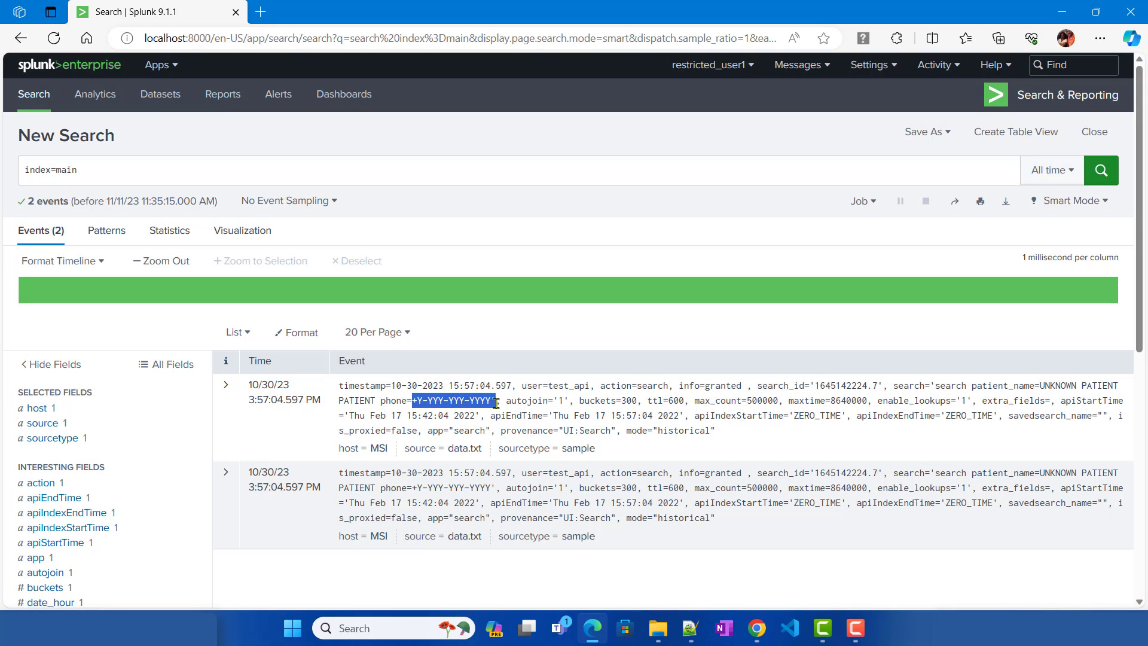
left_click(699, 633)
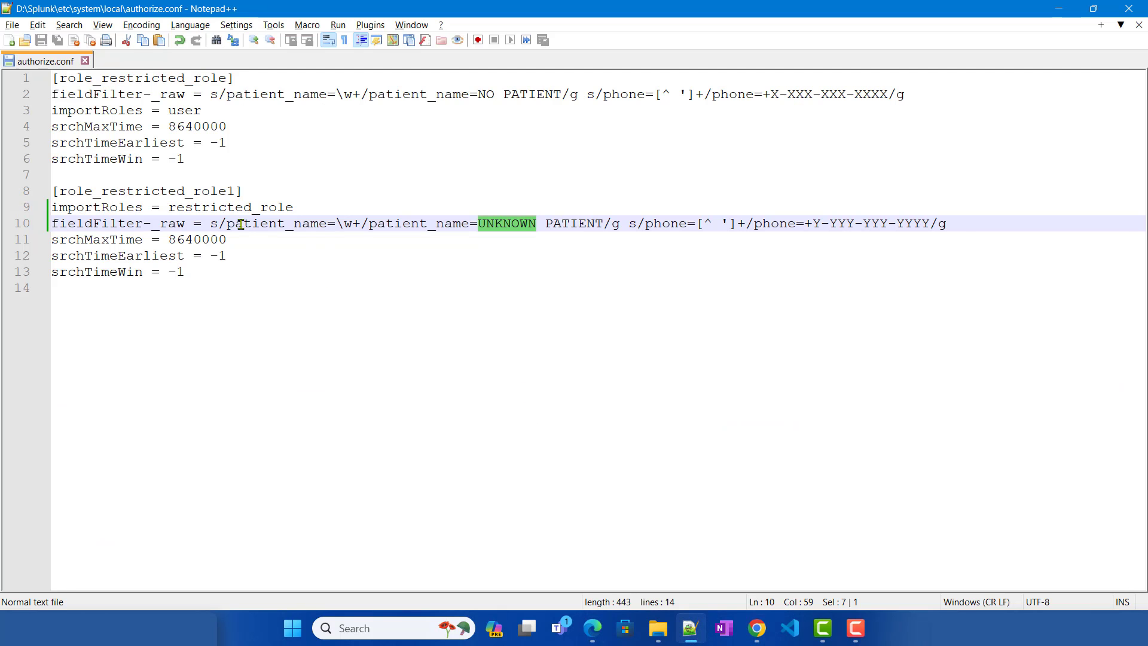
double_click(141, 195)
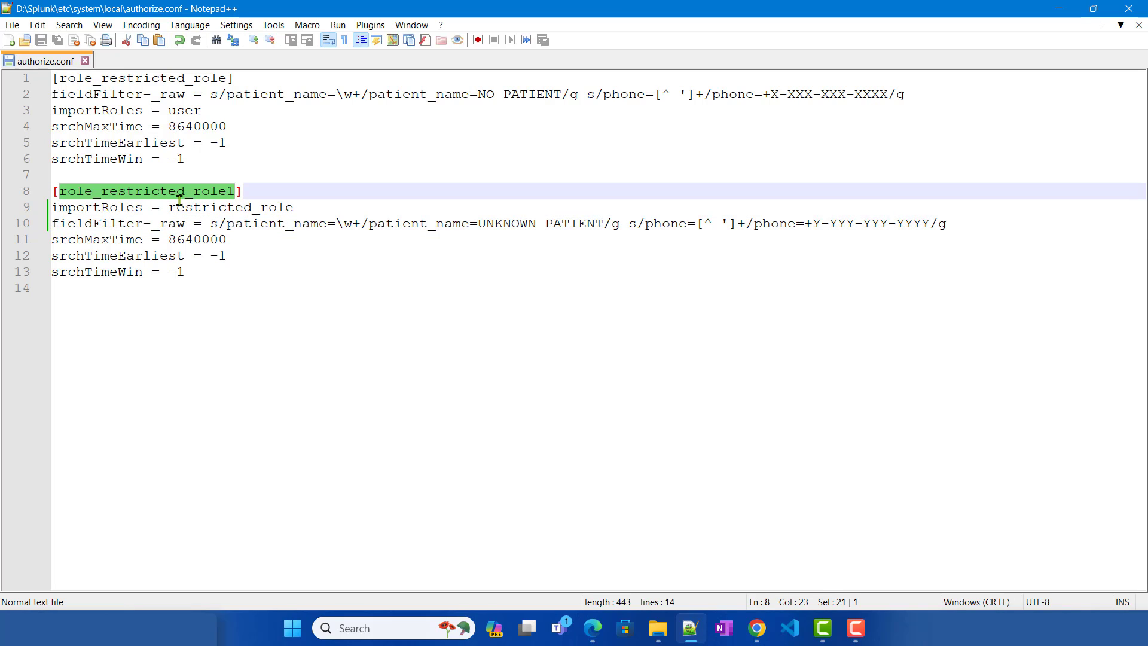
left_click_drag(168, 208, 319, 209)
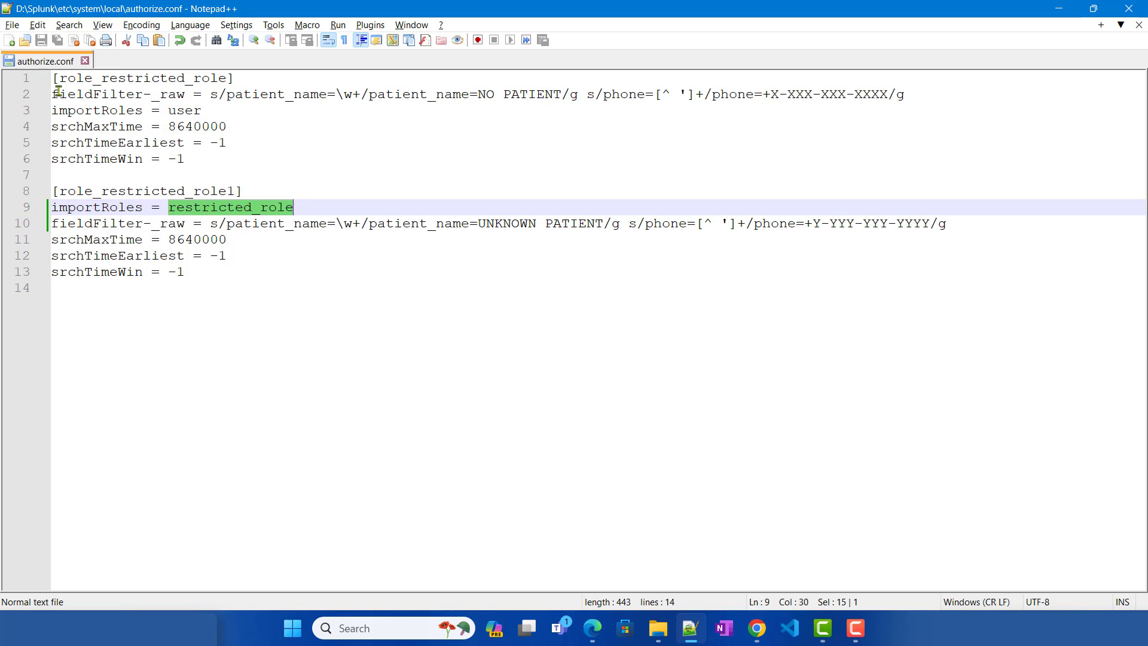
left_click_drag(58, 93, 935, 94)
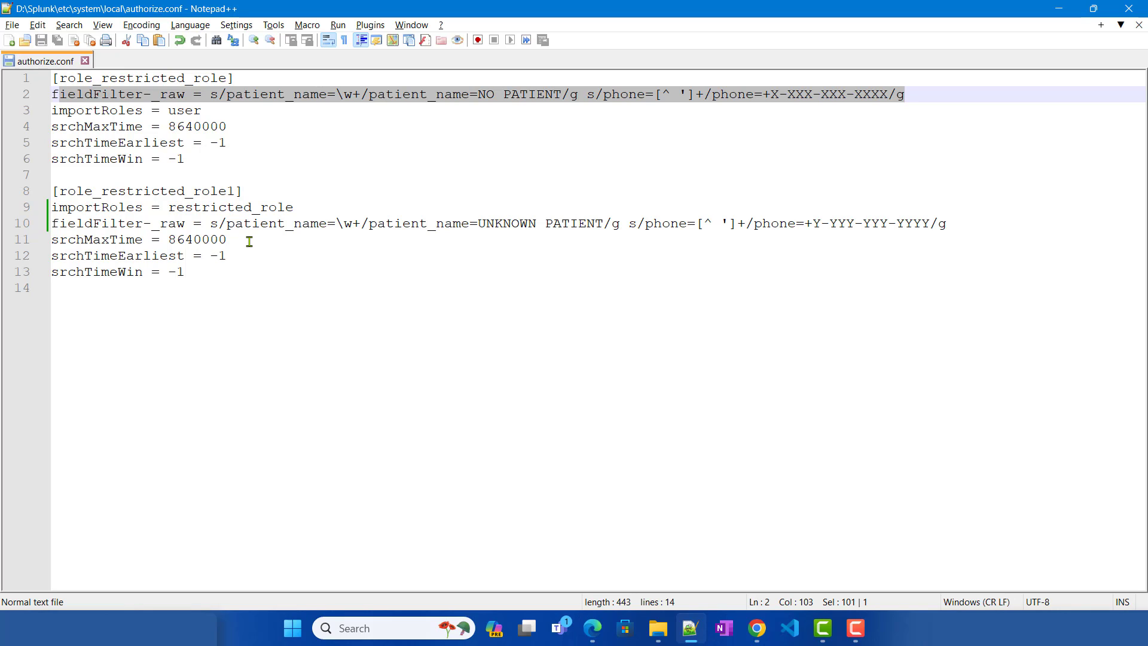
left_click_drag(211, 226, 976, 225)
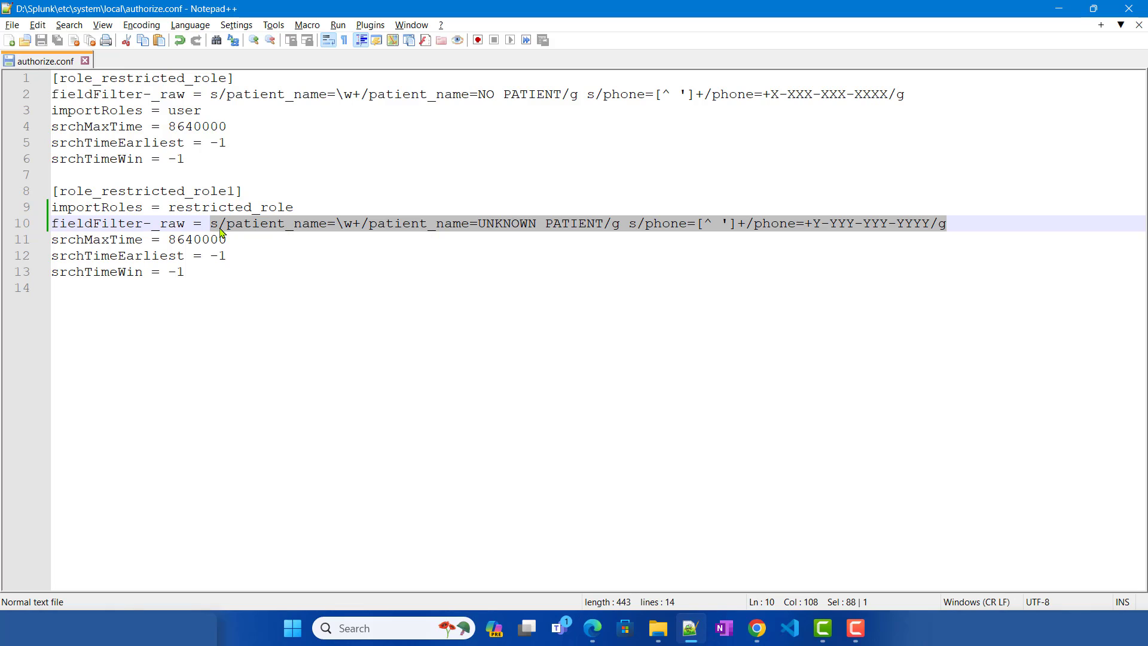
left_click_drag(206, 225, 971, 225)
Step: Change the search from index=main to index=test and run it, returning 2 masked events
left_click(596, 635)
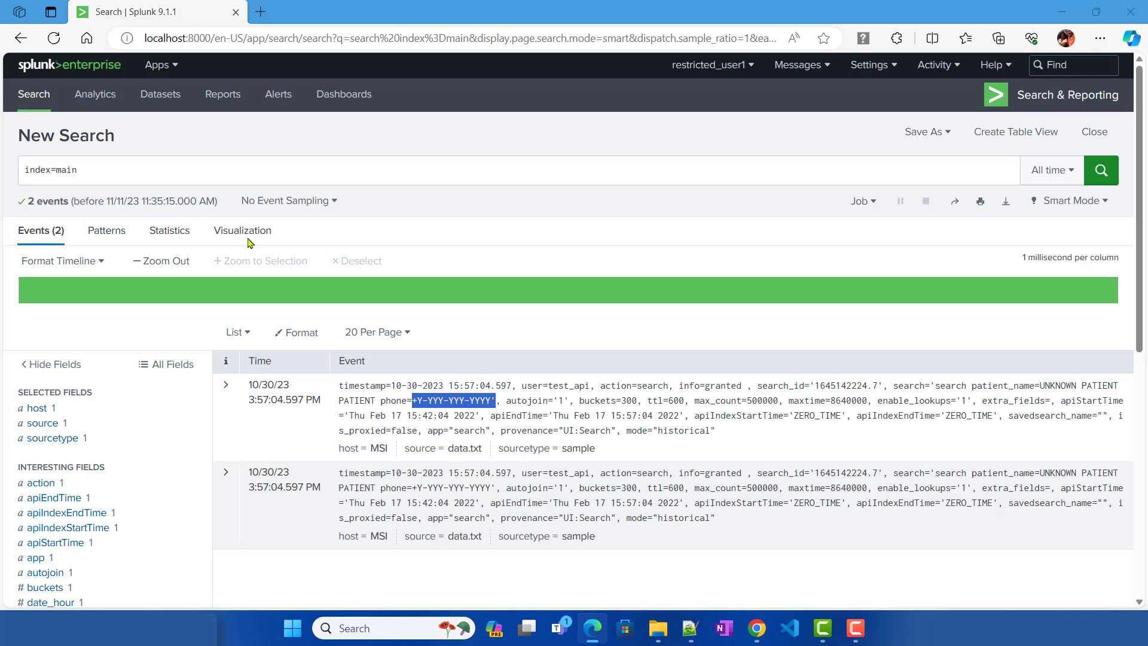
left_click(63, 170)
double_click(65, 171)
type("test")
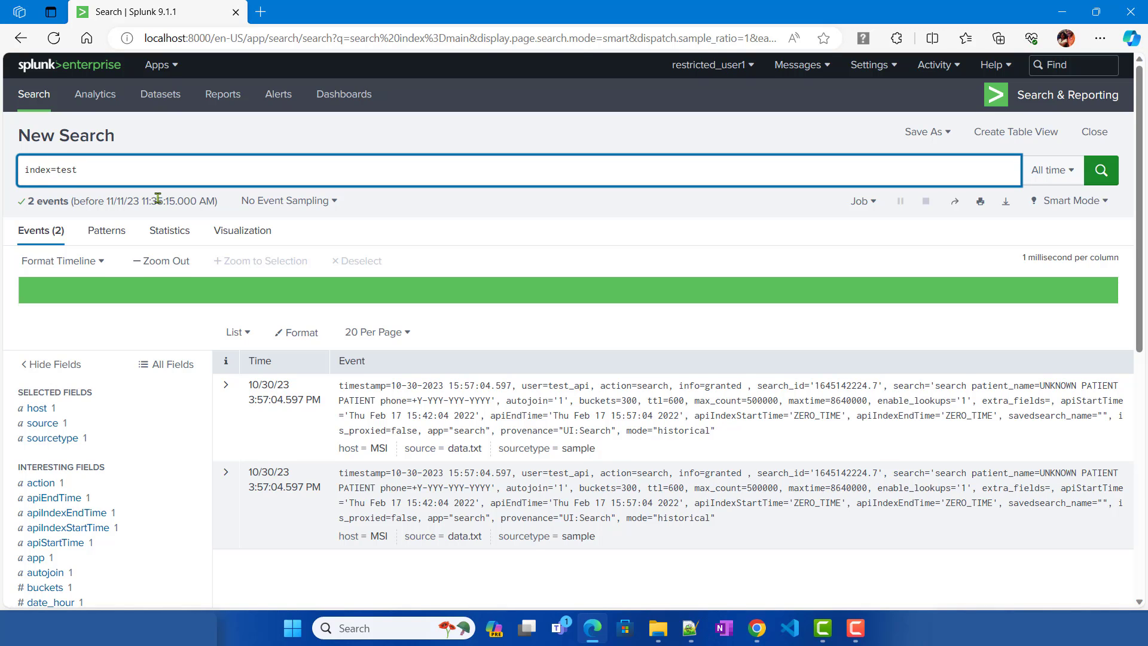
key("Return")
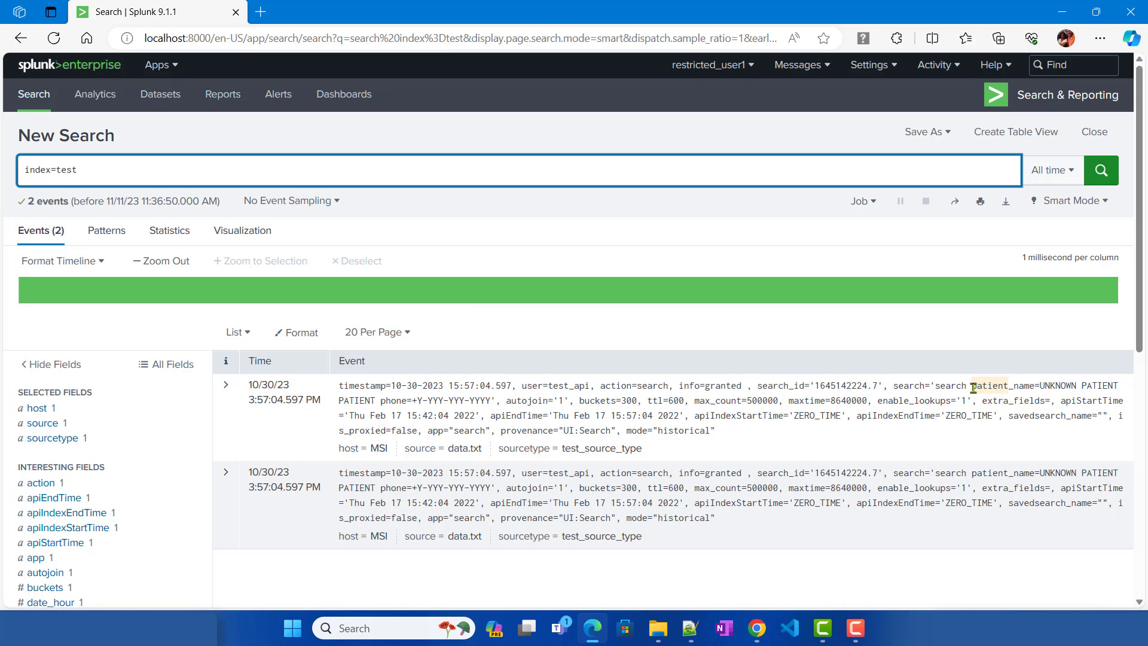
left_click_drag(971, 386, 495, 402)
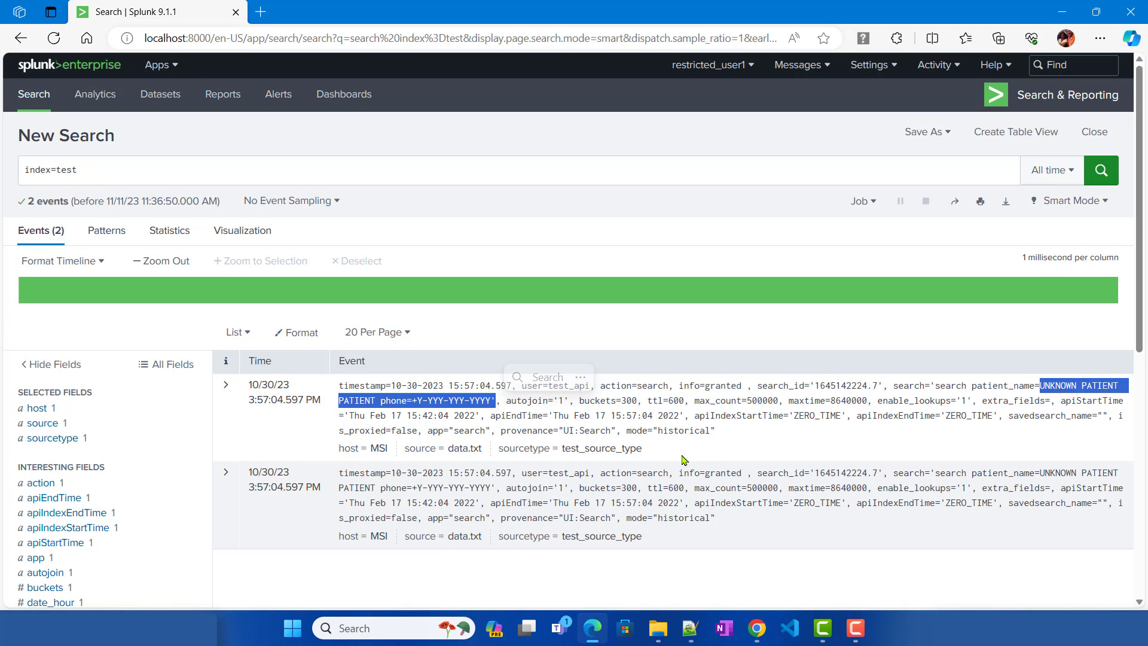
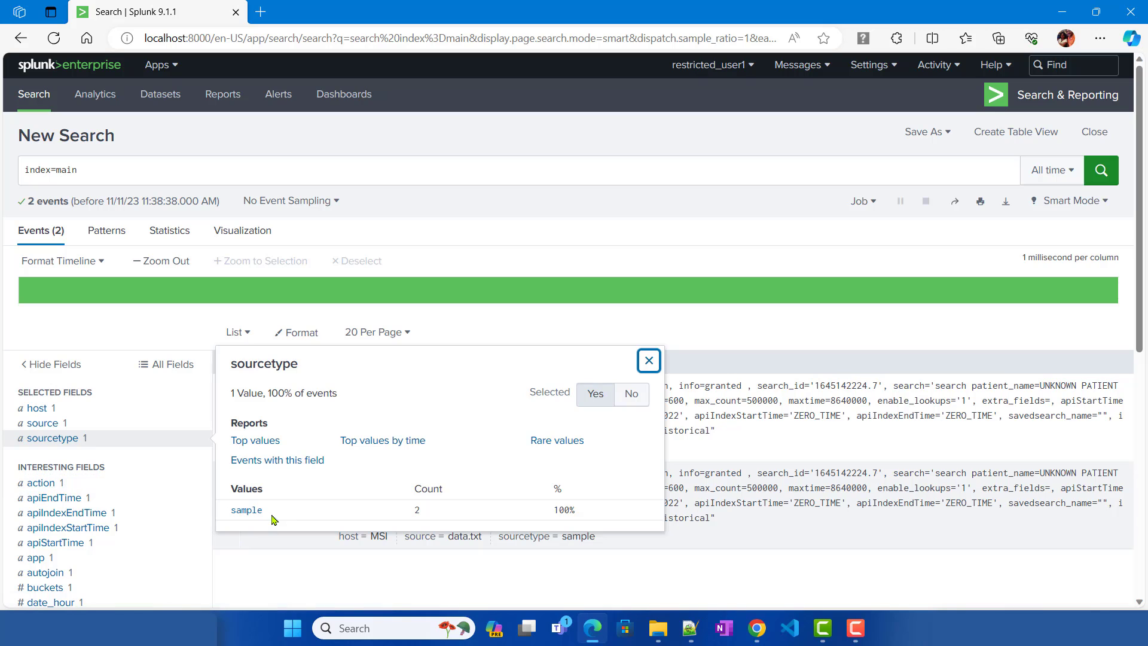
Step: Recheck the sourcetype value summary shows sample, then bring up authorize.conf in Notepad++
left_click(233, 178)
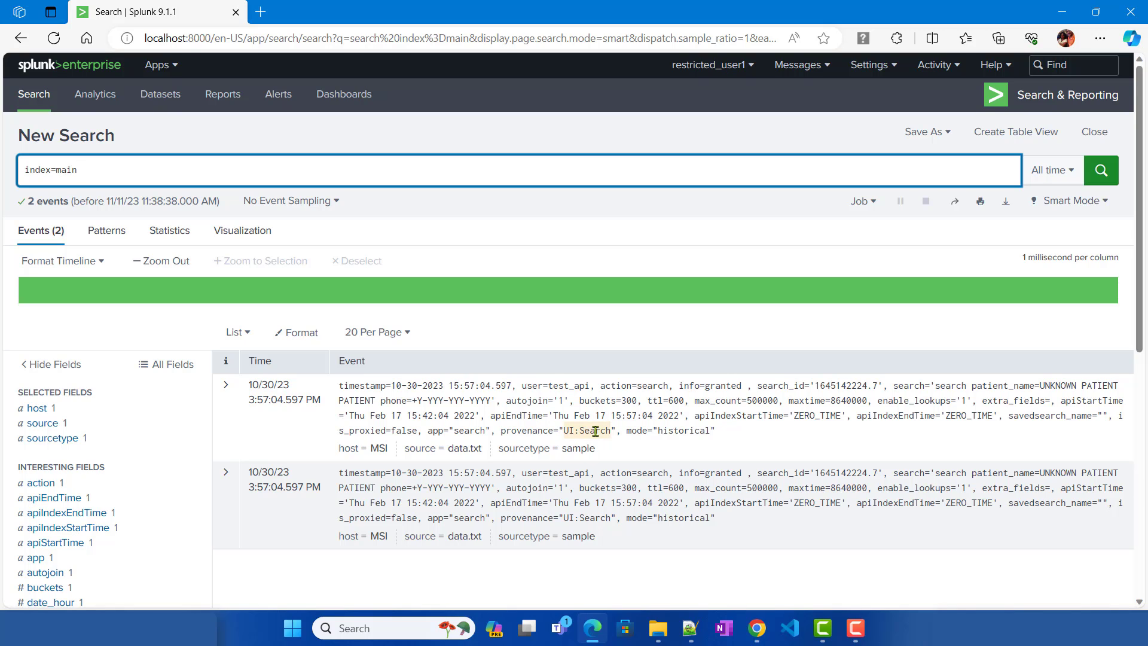
left_click(69, 446)
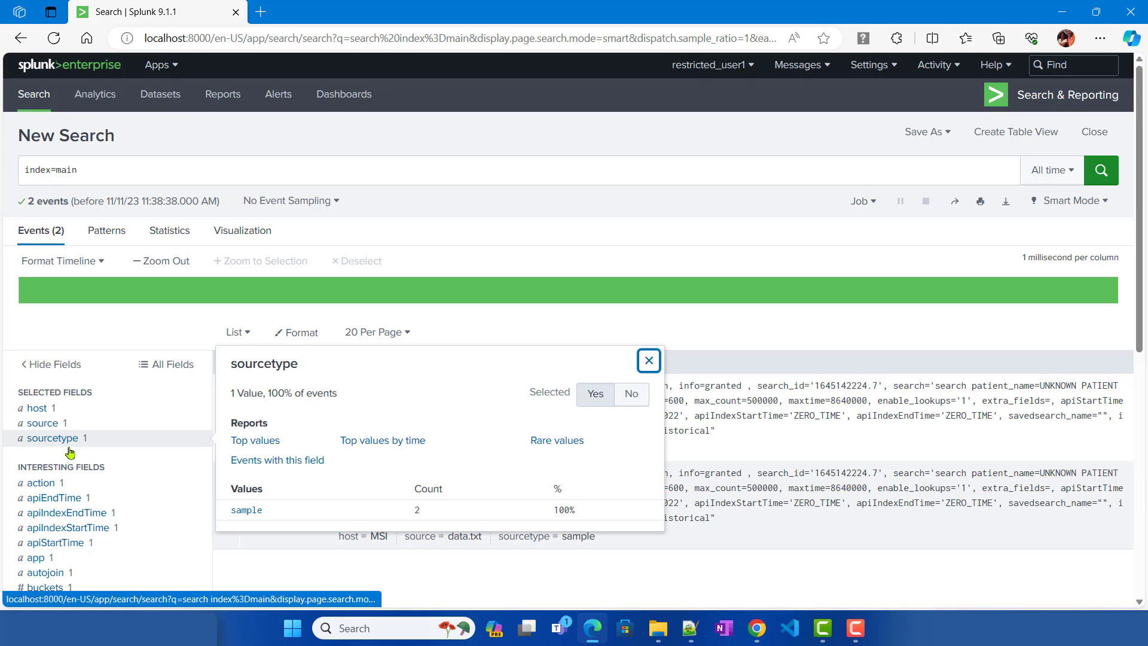
left_click(702, 584)
left_click(691, 627)
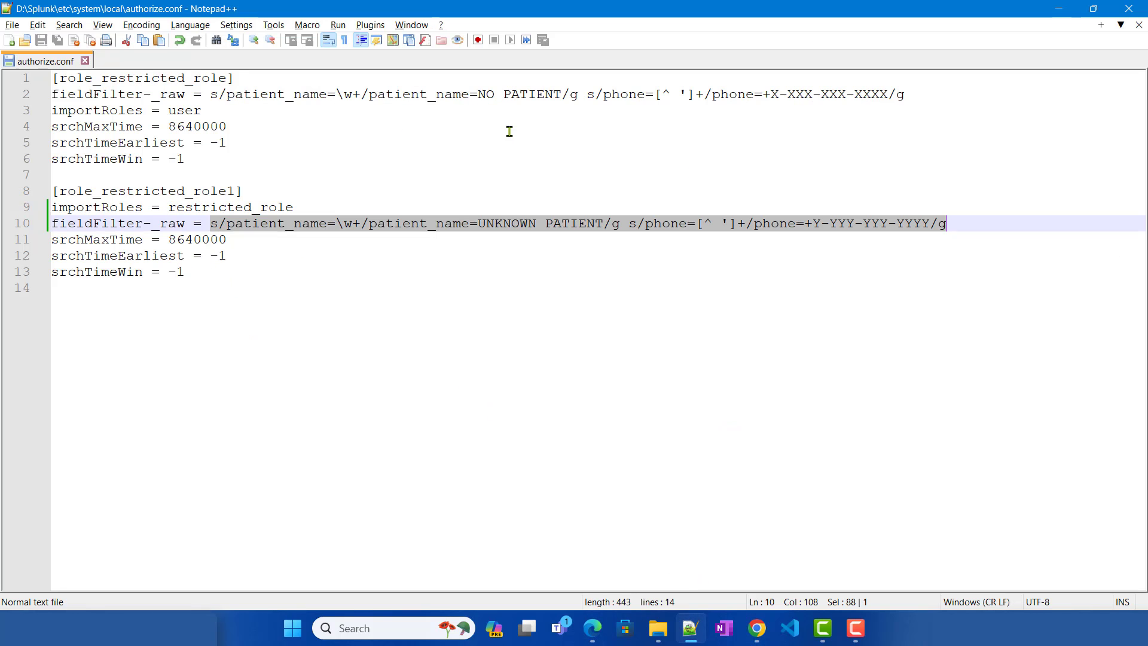
Step: Add fieldFilterLimit = sourcetype::sample after line 2, then recheck Splunk's sourcetype values
left_click(915, 97)
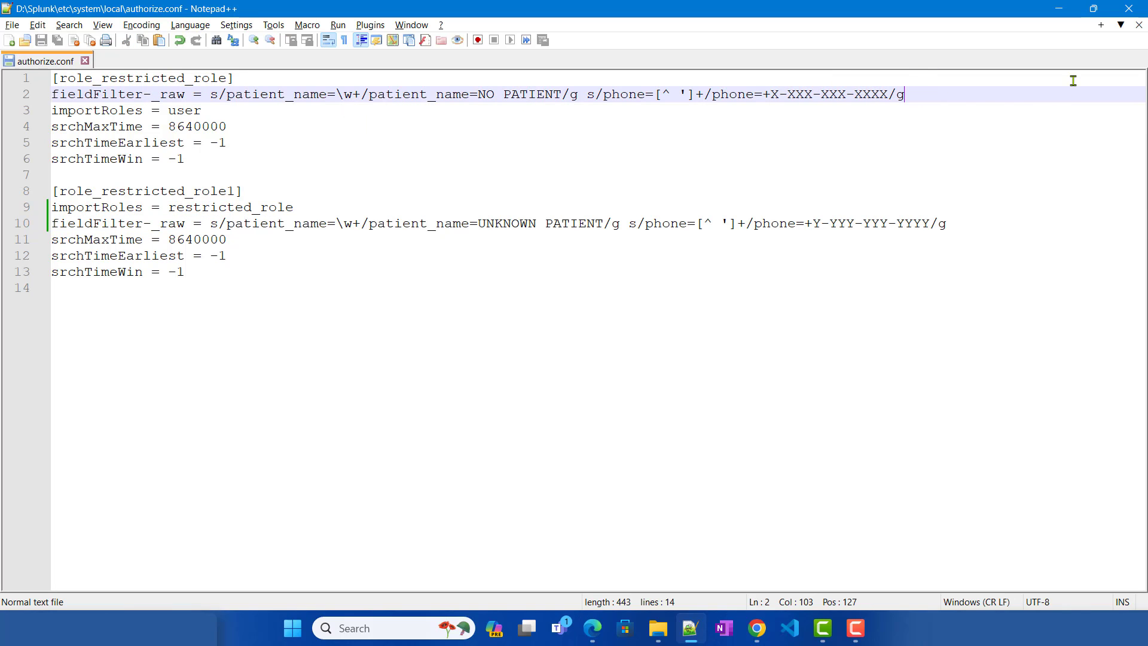
key("Return")
type("f")
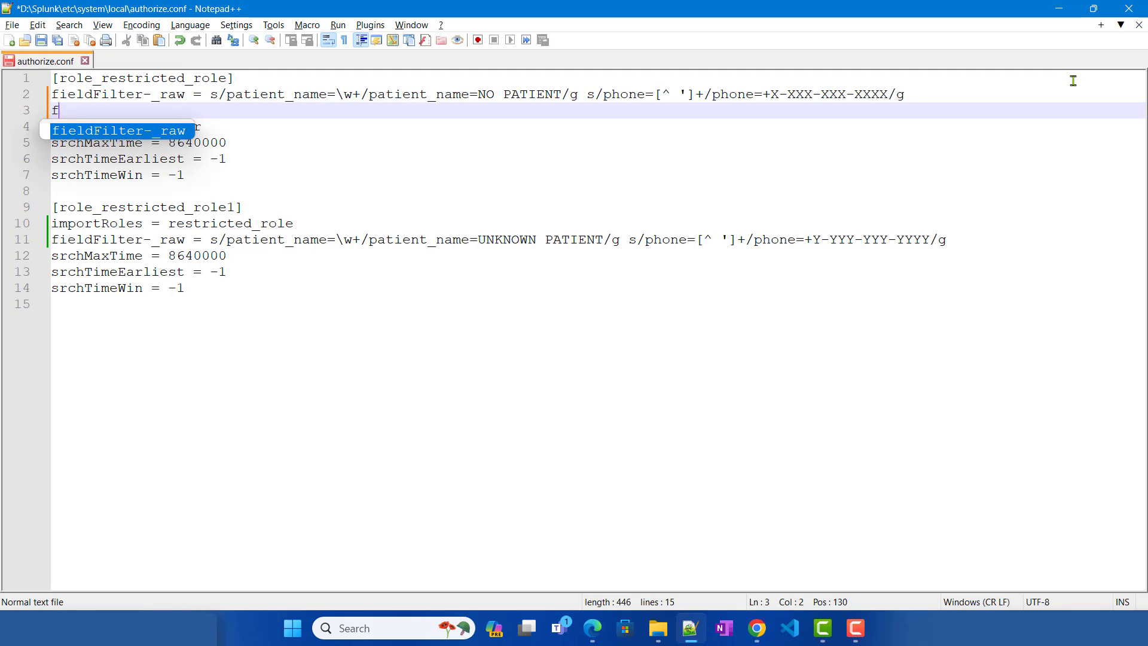
type("ieldFilter")
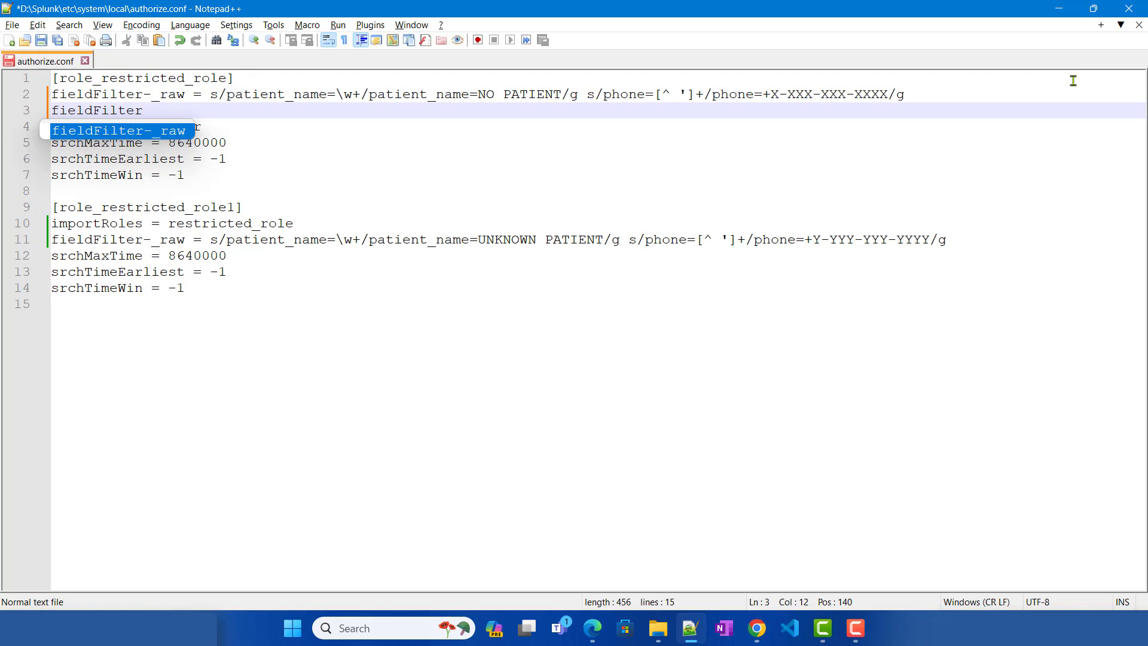
type("Limit")
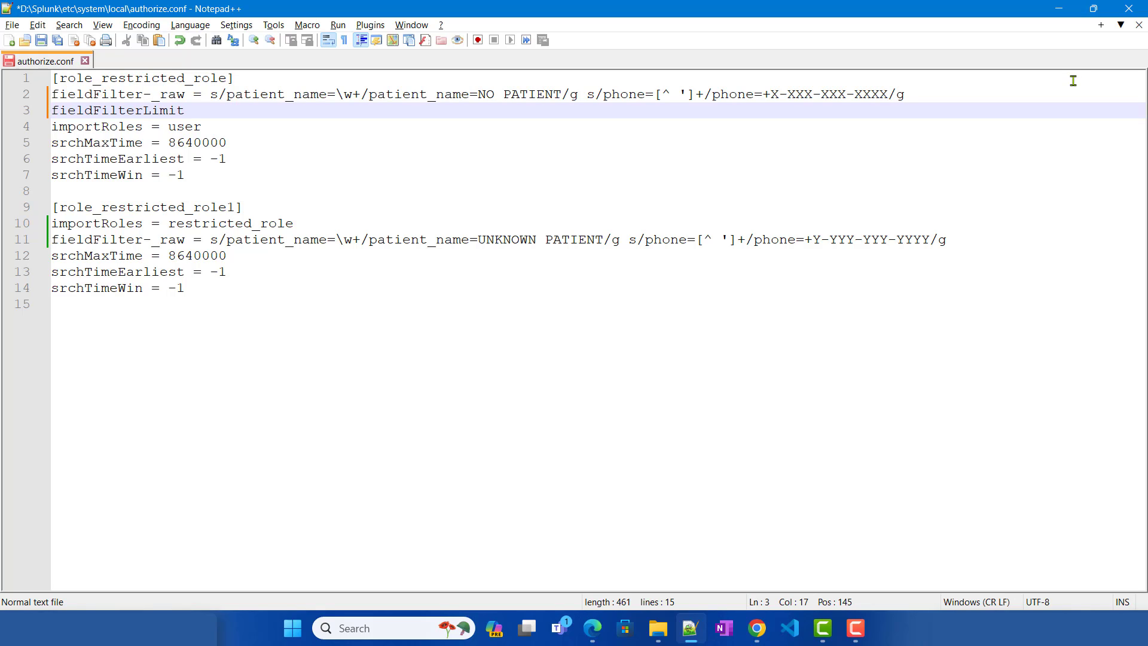
type(" = host::")
double_click(227, 111)
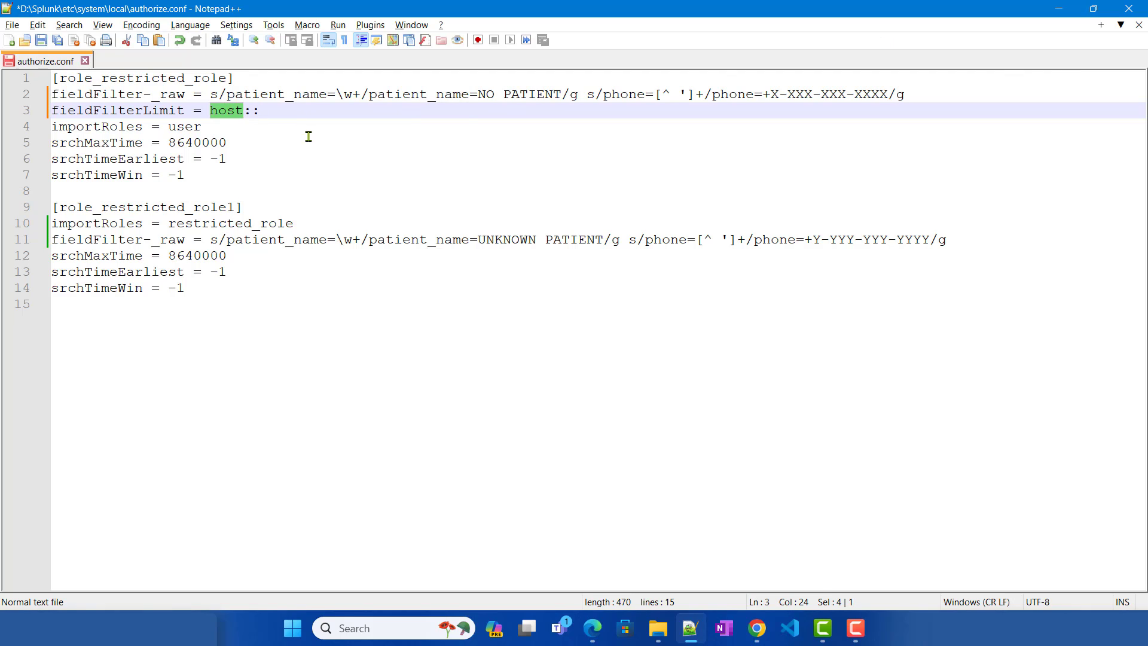
type("source")
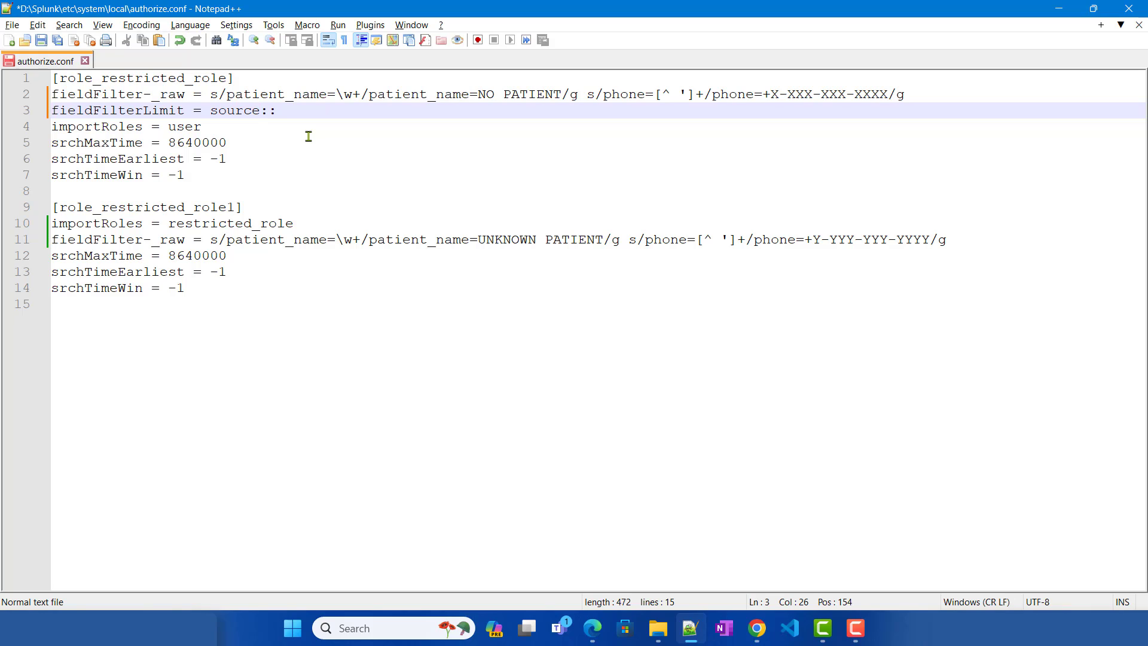
double_click(235, 111)
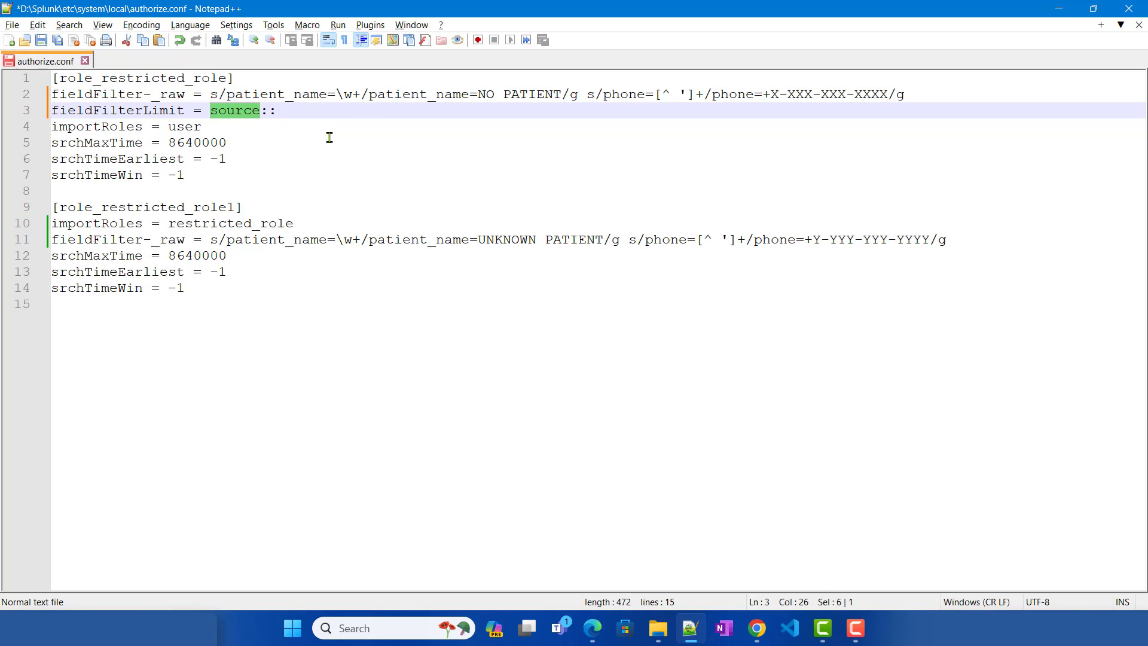
type("sourcet")
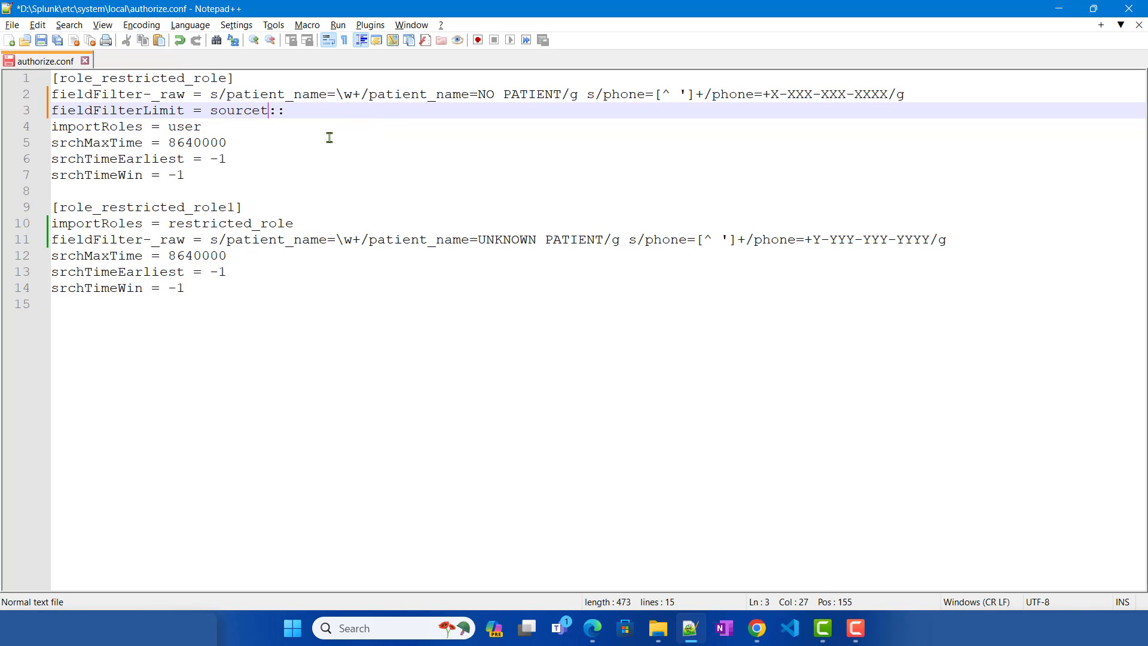
type("ype")
left_click(320, 109)
type("sample")
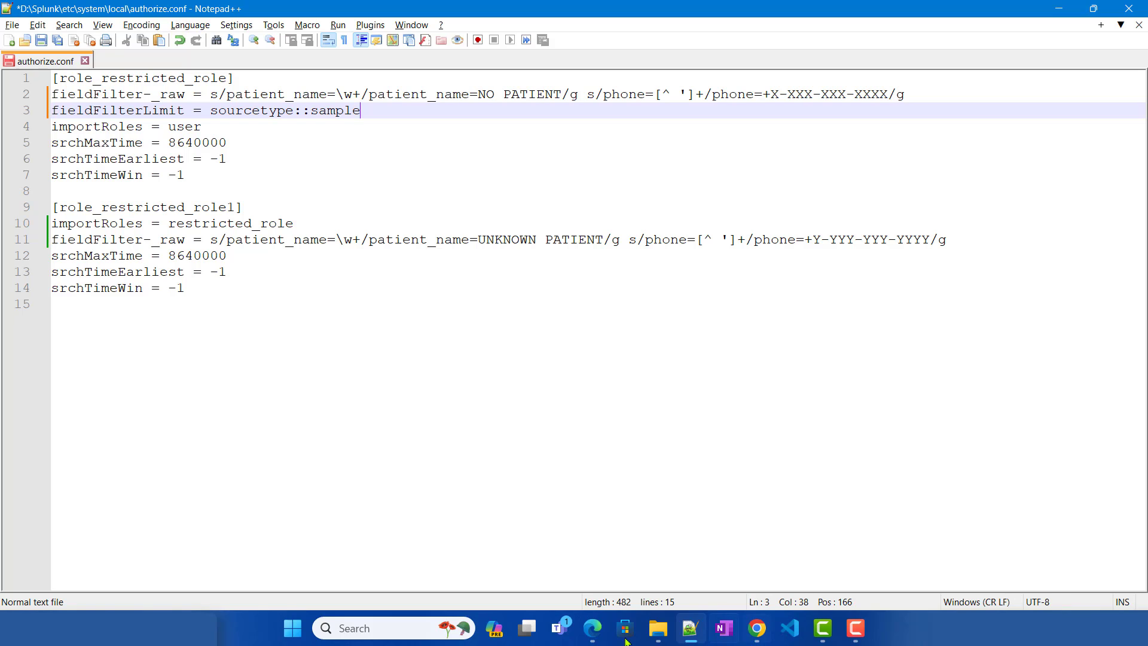
left_click(592, 628)
left_click(59, 438)
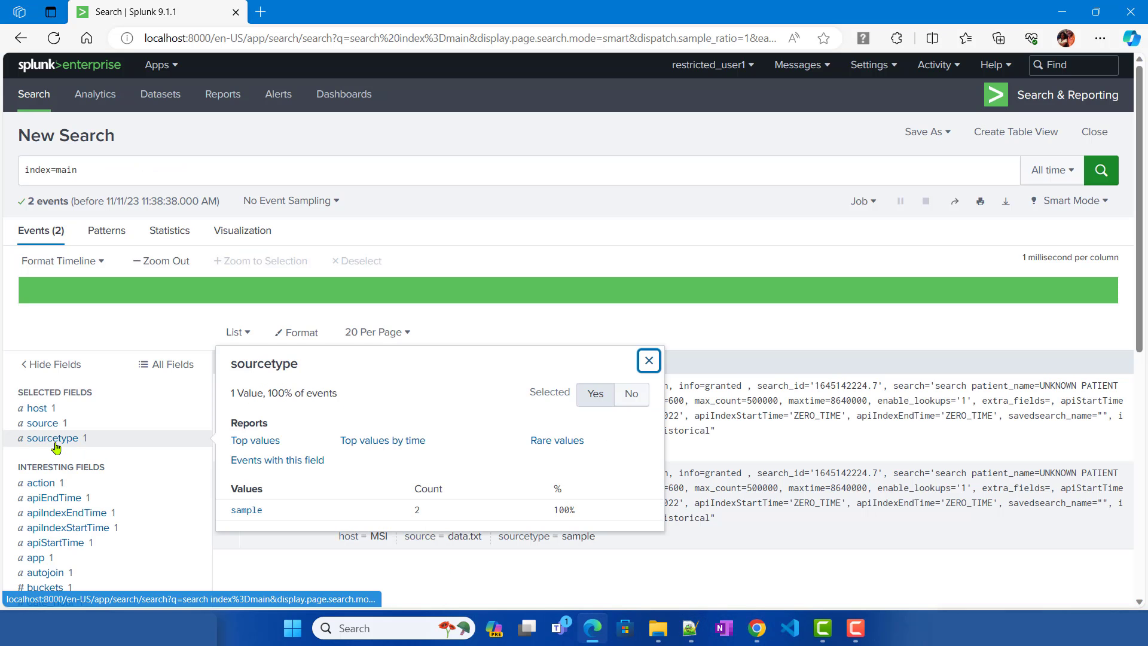
Step: Save authorize.conf and open Splunk's Settings > Server controls page
left_click(690, 628)
key("ctrl+s")
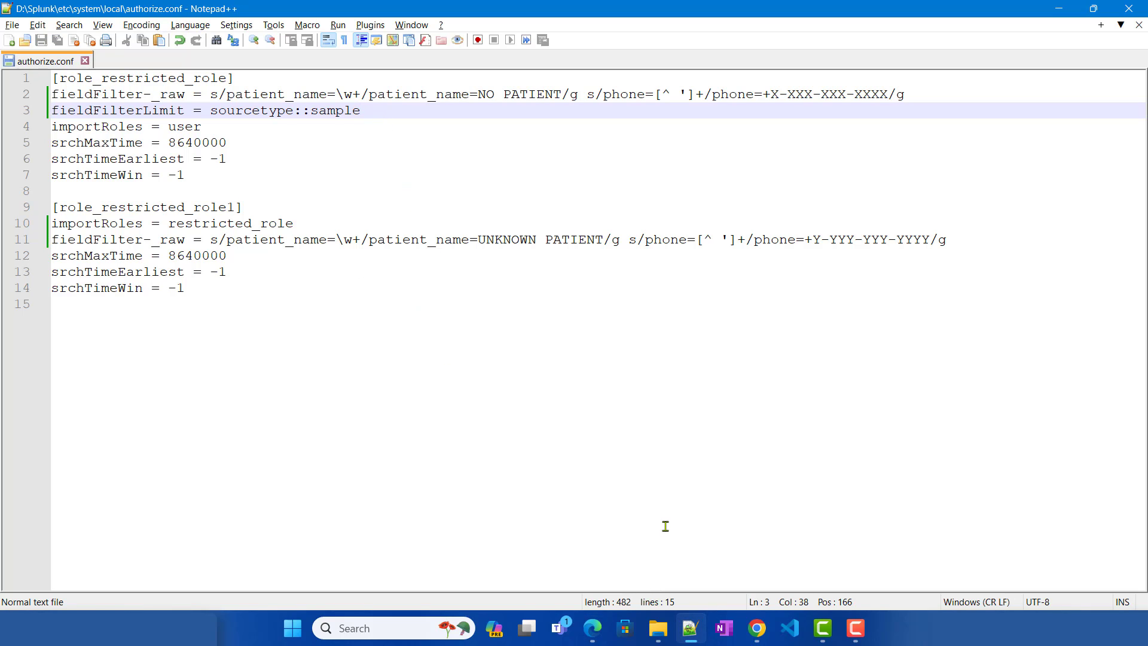
left_click(757, 628)
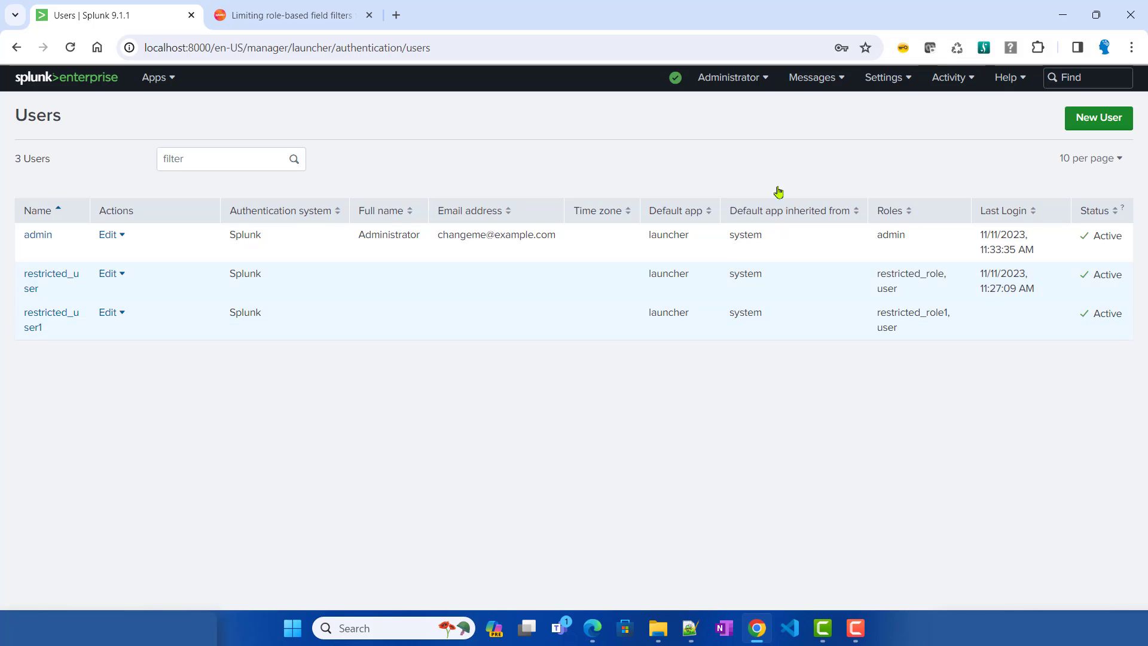
left_click(884, 77)
left_click(612, 455)
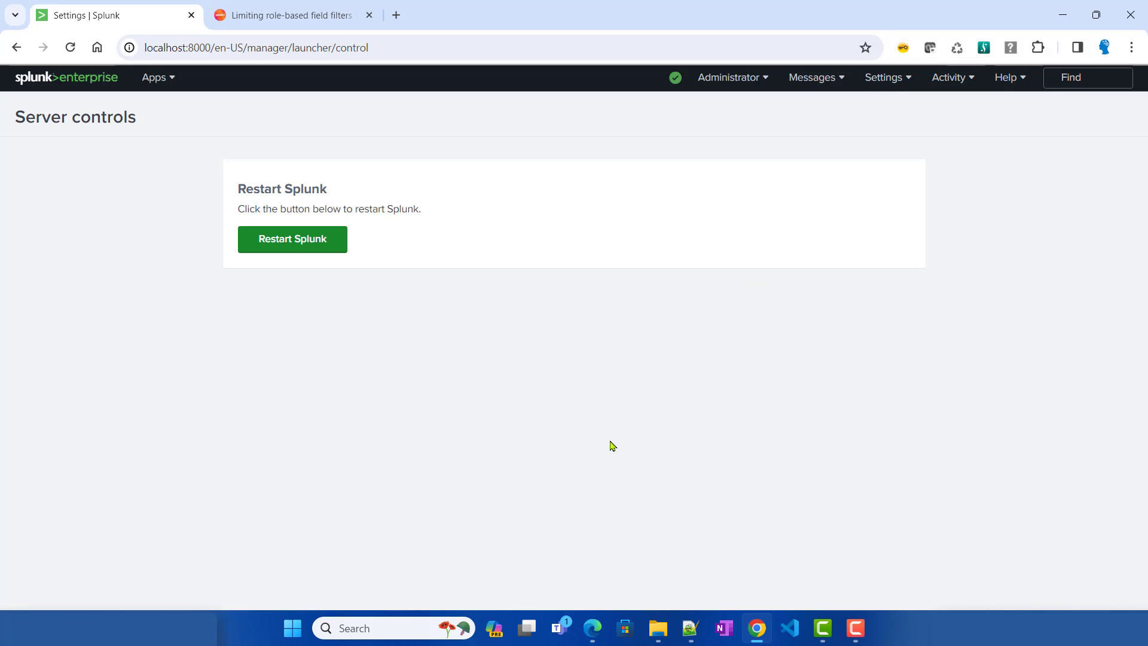
Step: Select the role_restricted_role stanza name, minimize Notepad++, and bring up the Splunk login page
left_click(691, 629)
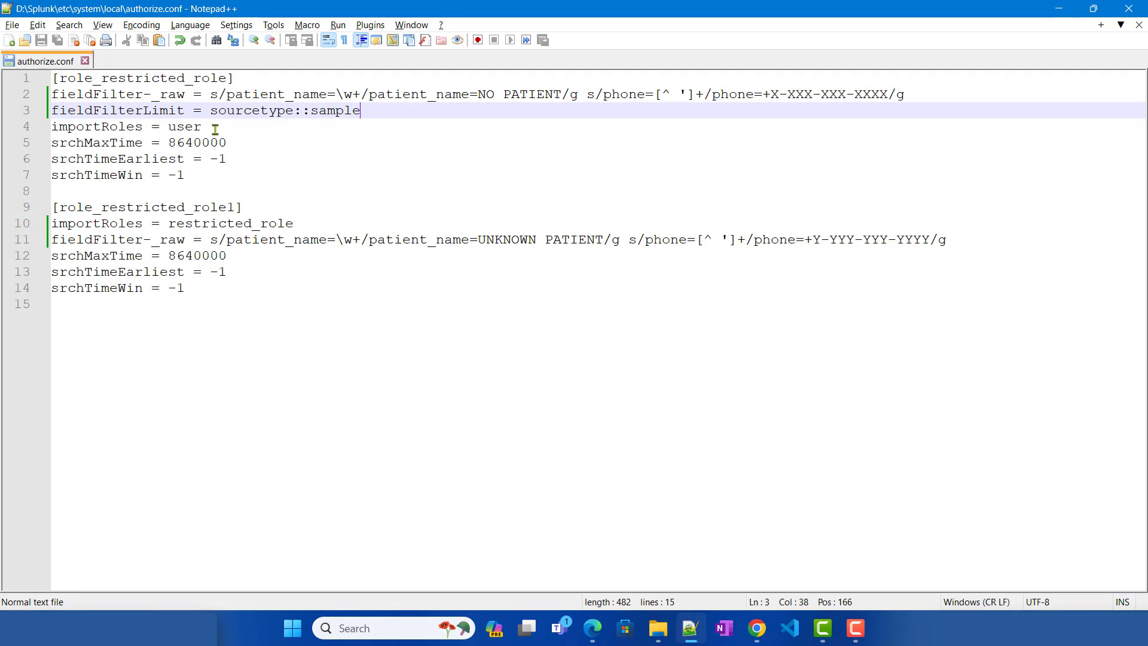
double_click(180, 82)
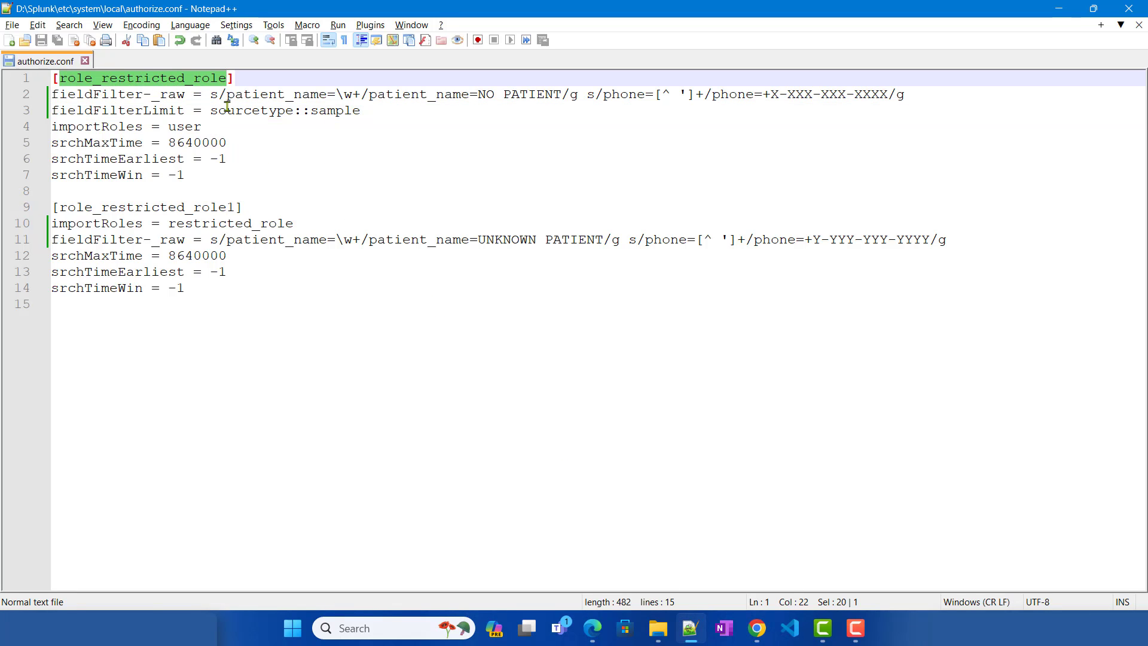
left_click(692, 629)
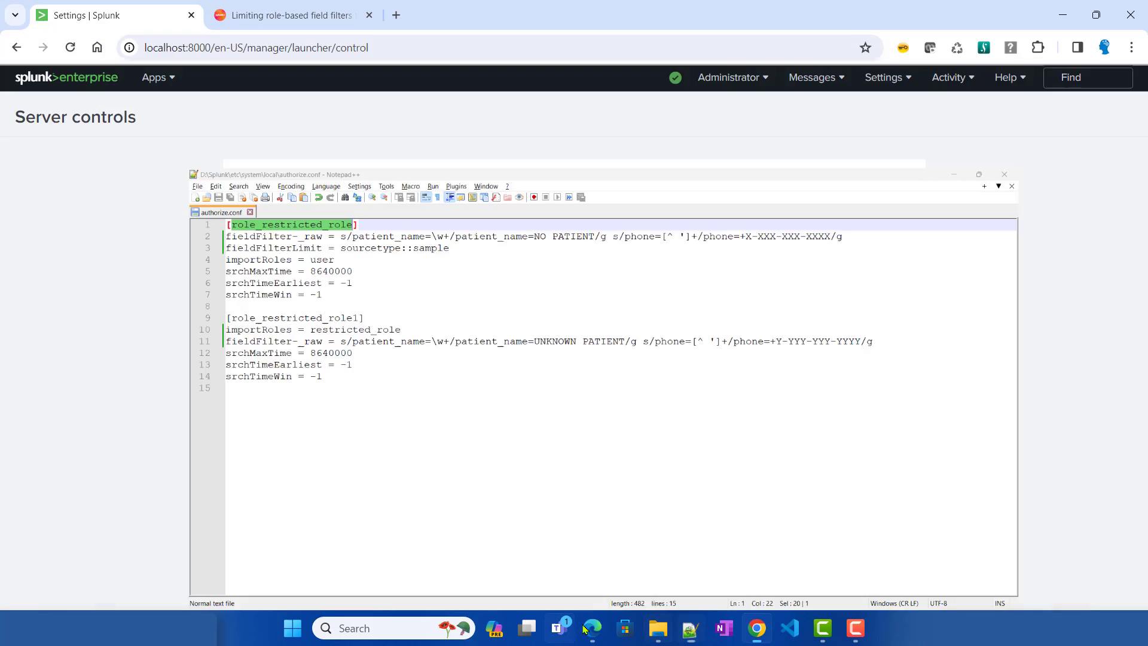
left_click(587, 621)
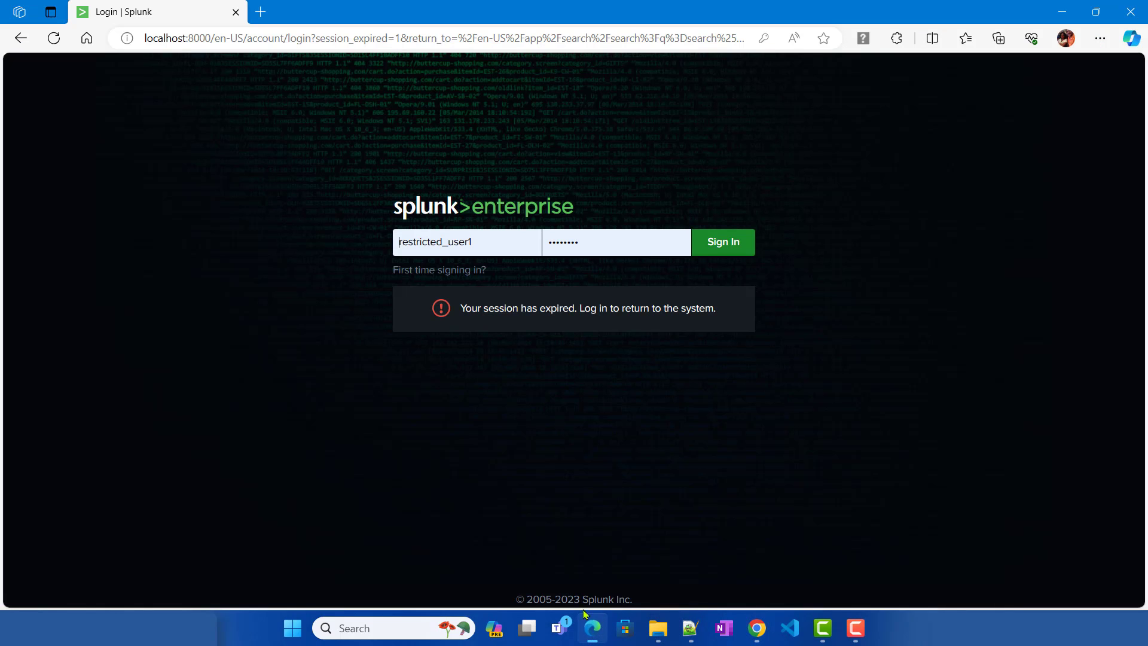
Step: Sign back in as the other restricted account chosen from the saved username suggestions
left_click(496, 233)
left_click(453, 321)
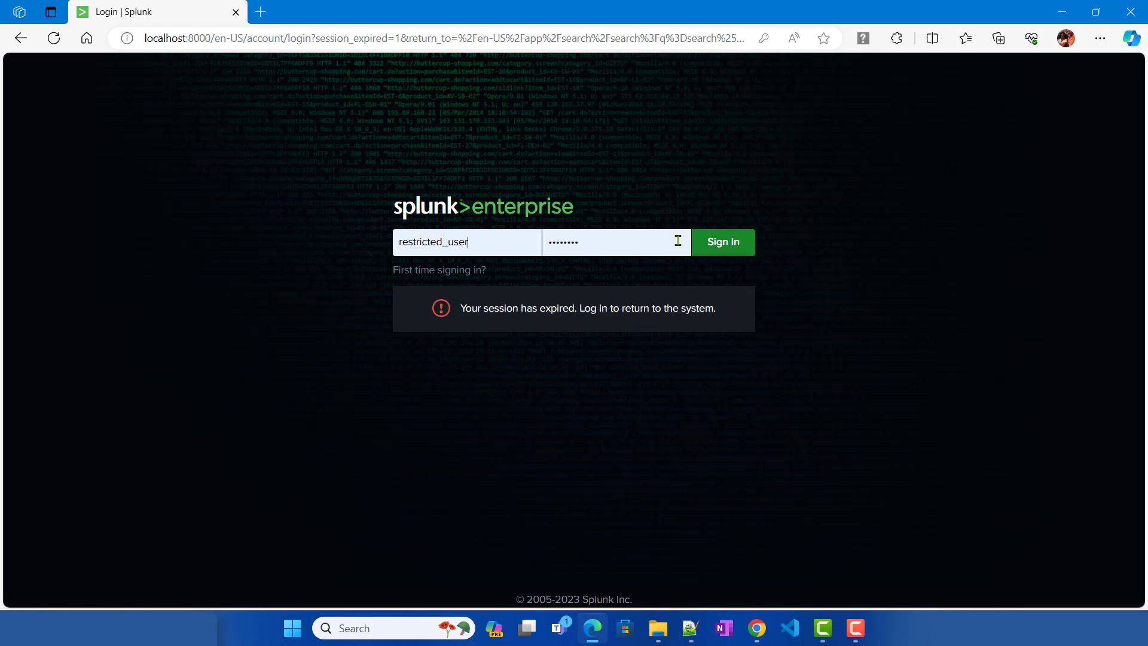
left_click(728, 255)
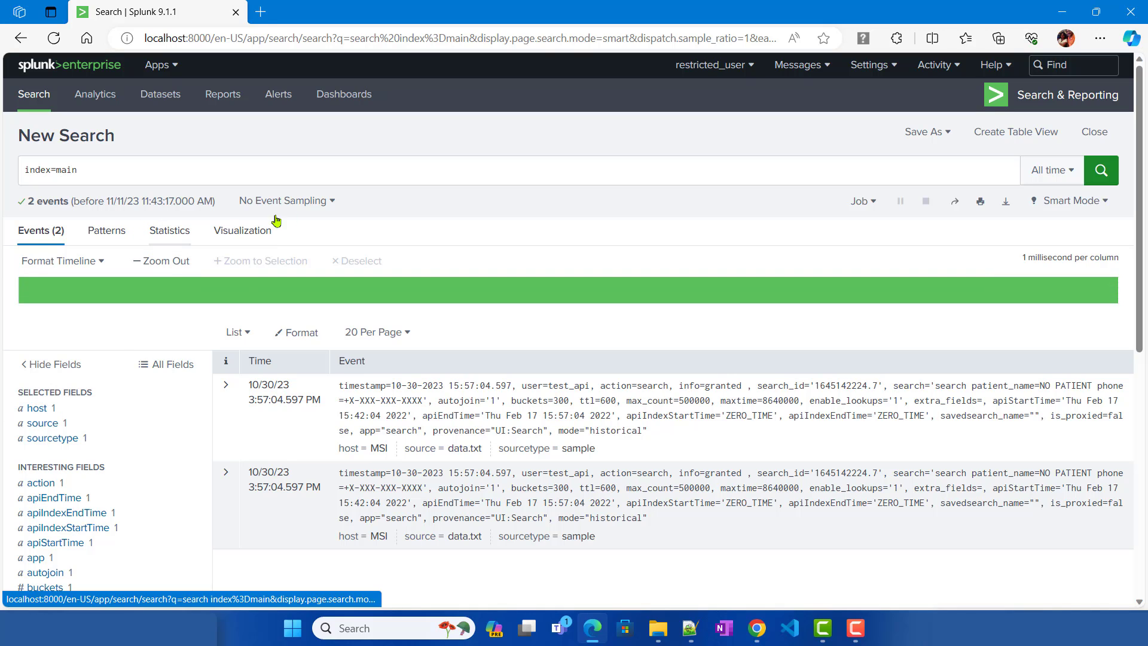
left_click(1102, 173)
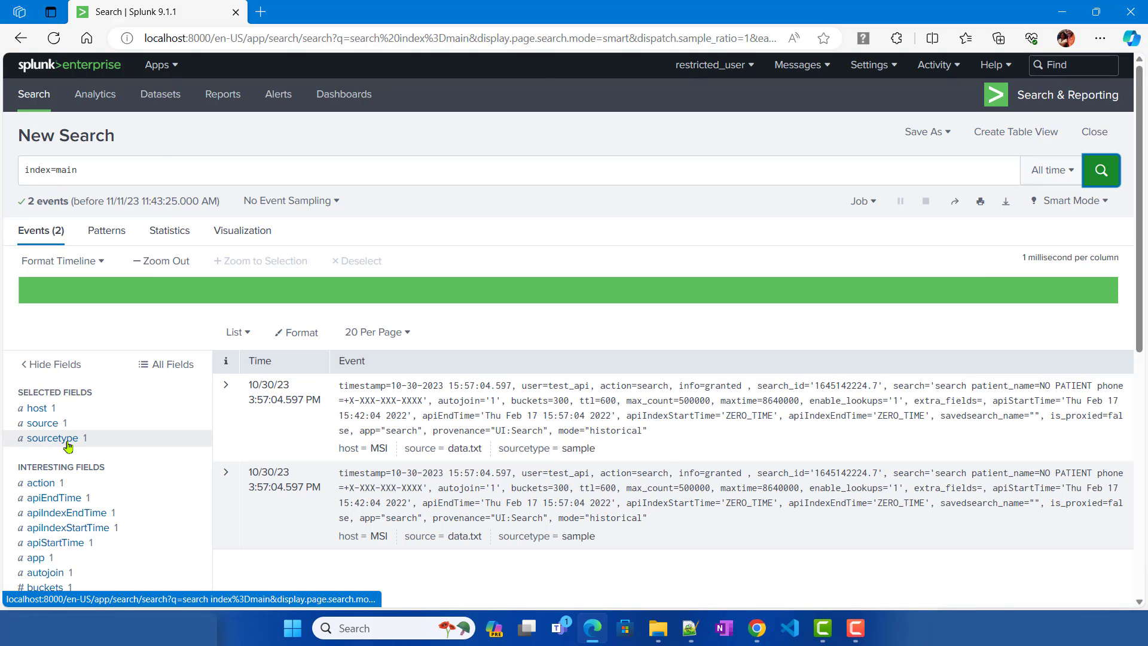
left_click(78, 438)
left_click(855, 556)
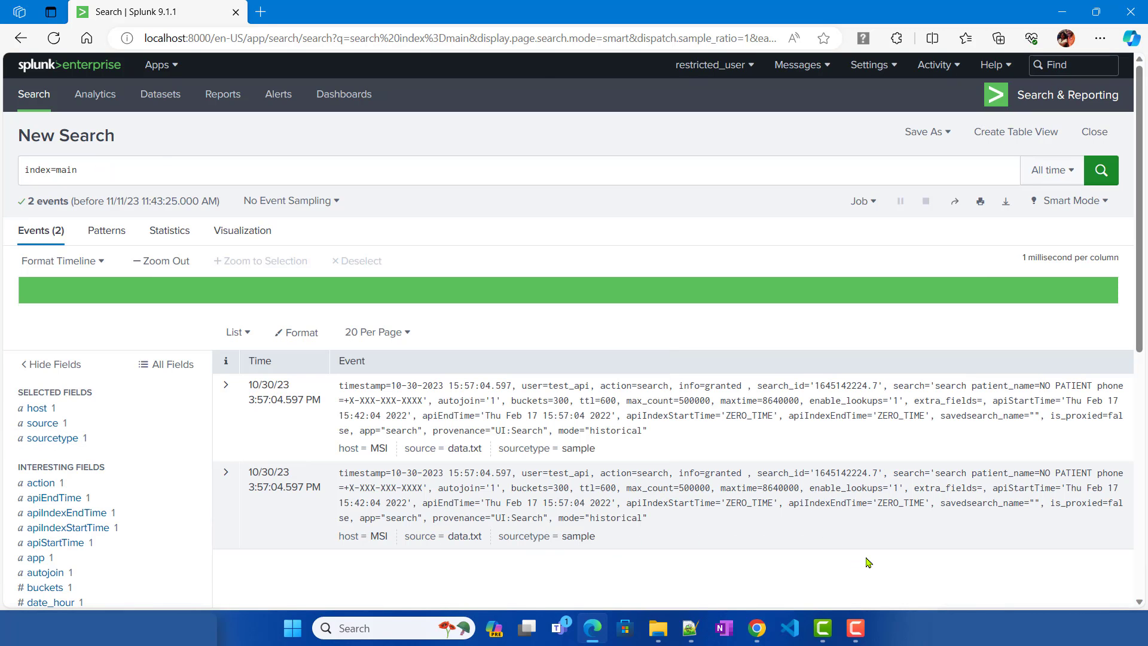
left_click_drag(1041, 385, 1091, 386)
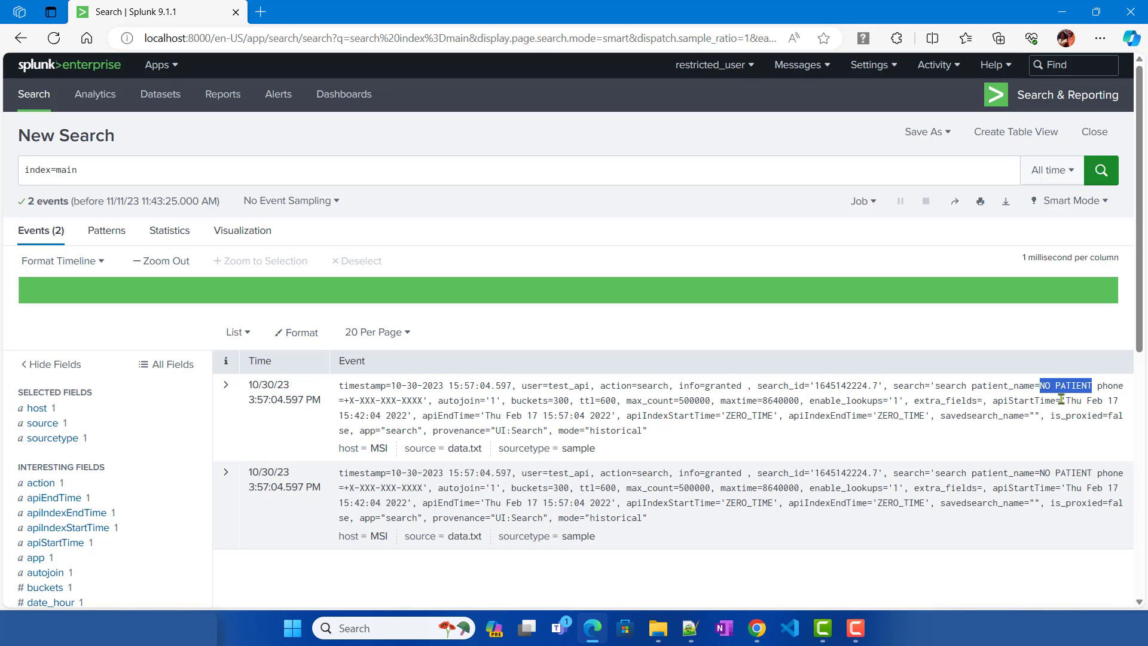
left_click(691, 627)
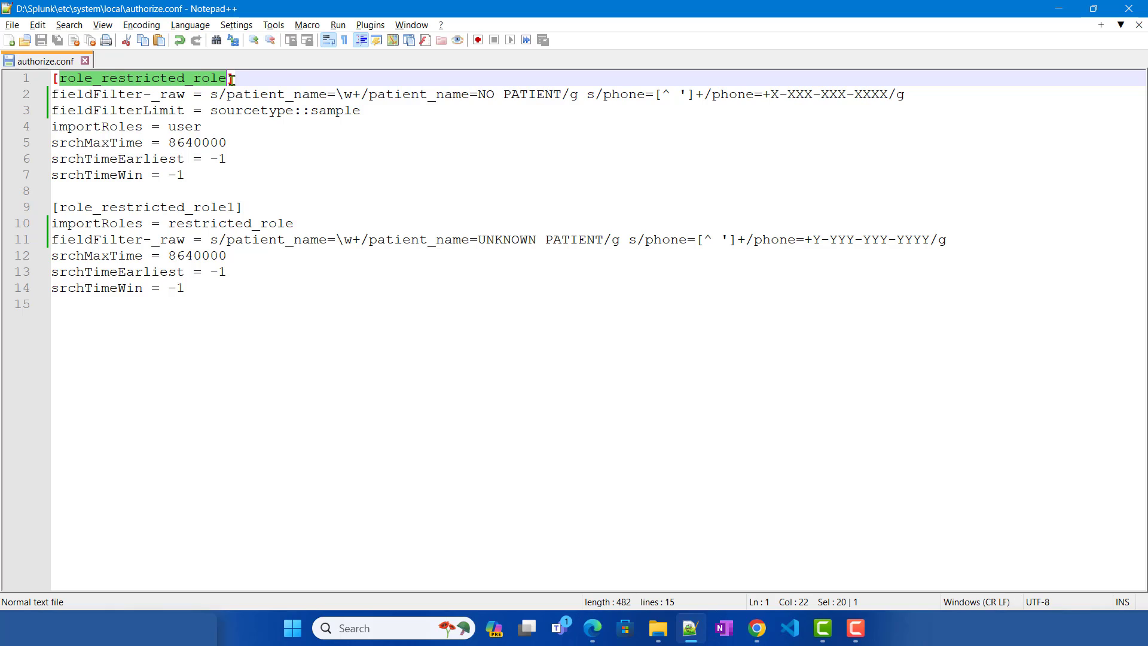
left_click(688, 631)
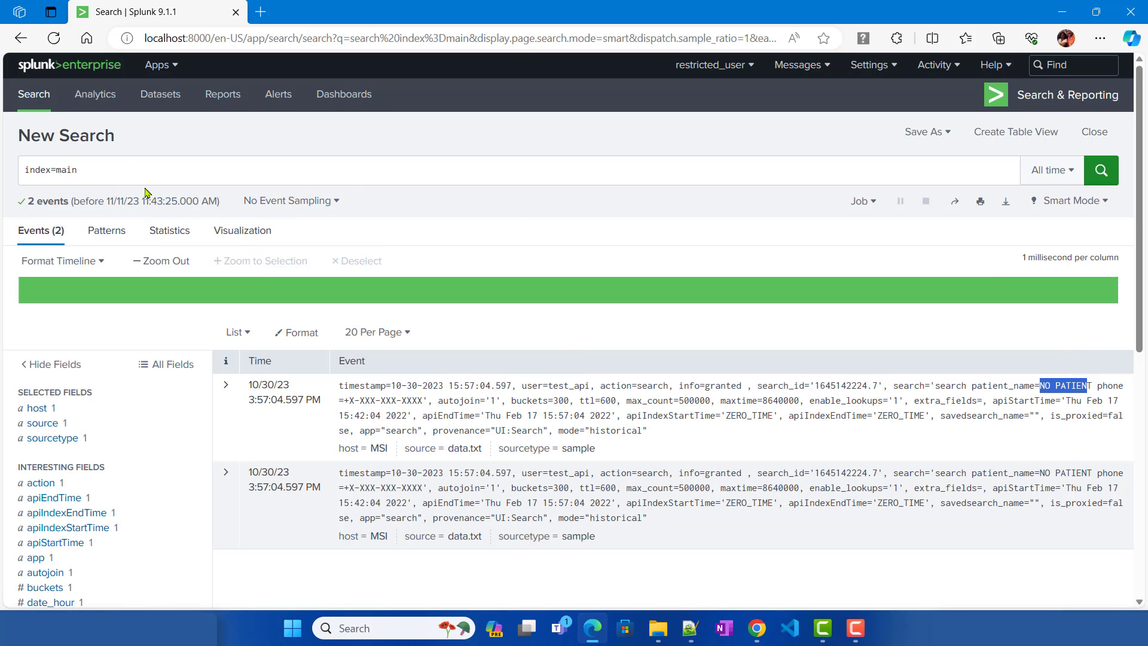
Step: Search index=test, mark its unmasked patient name and phone, then return to the fieldFilterLimit line
double_click(63, 172)
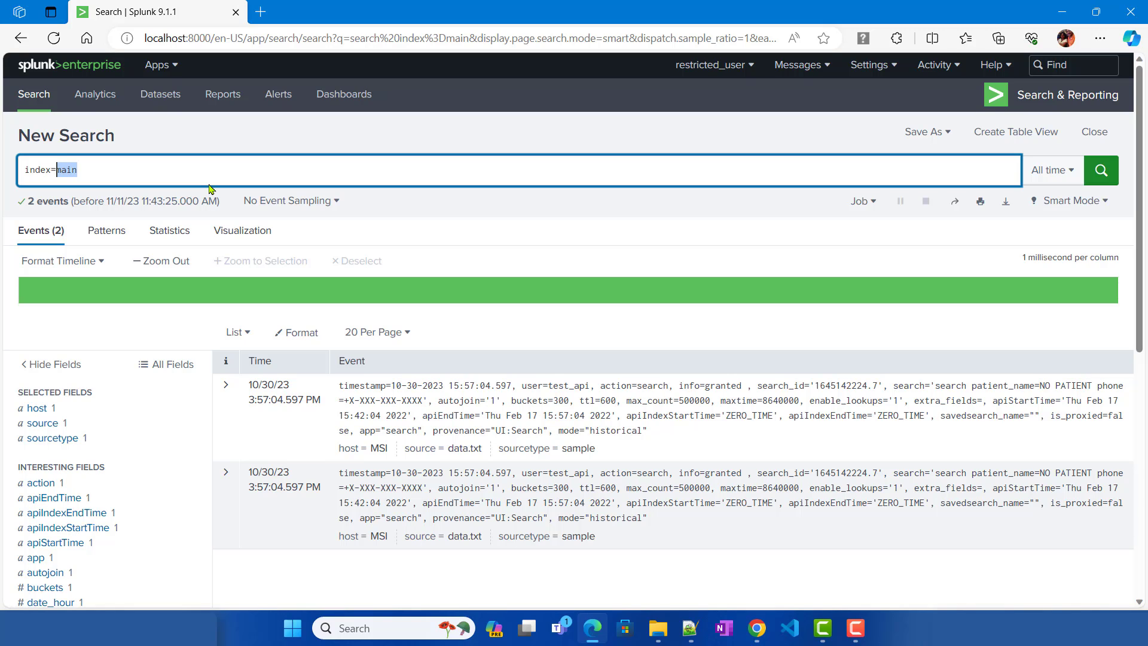
type("test")
key("Return")
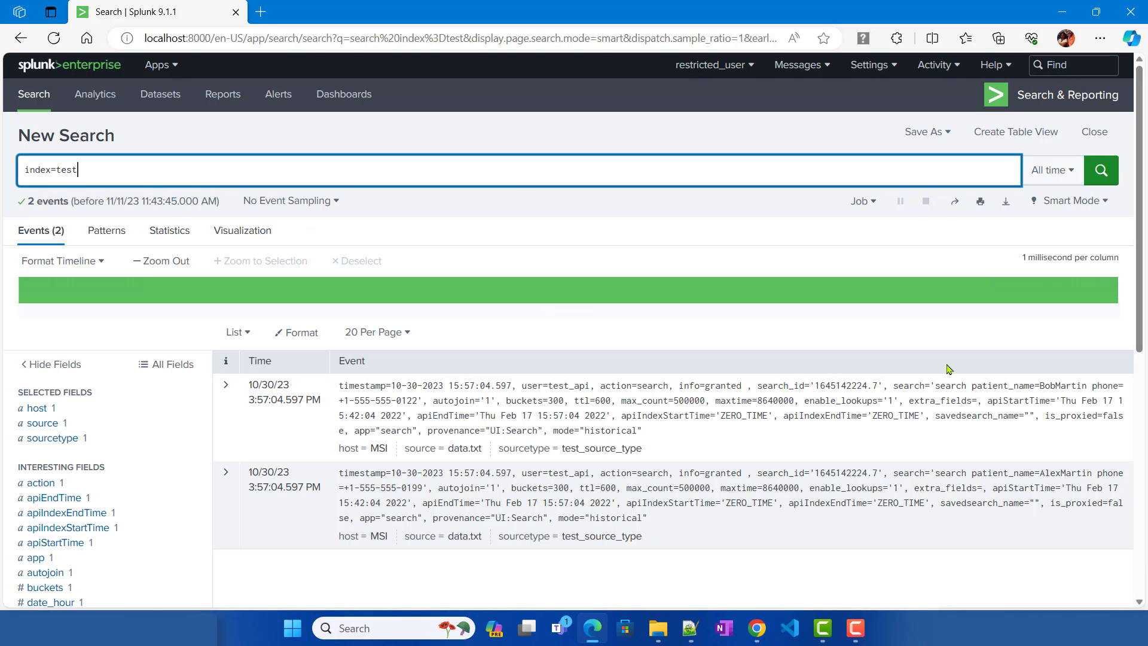
left_click_drag(992, 390, 1098, 395)
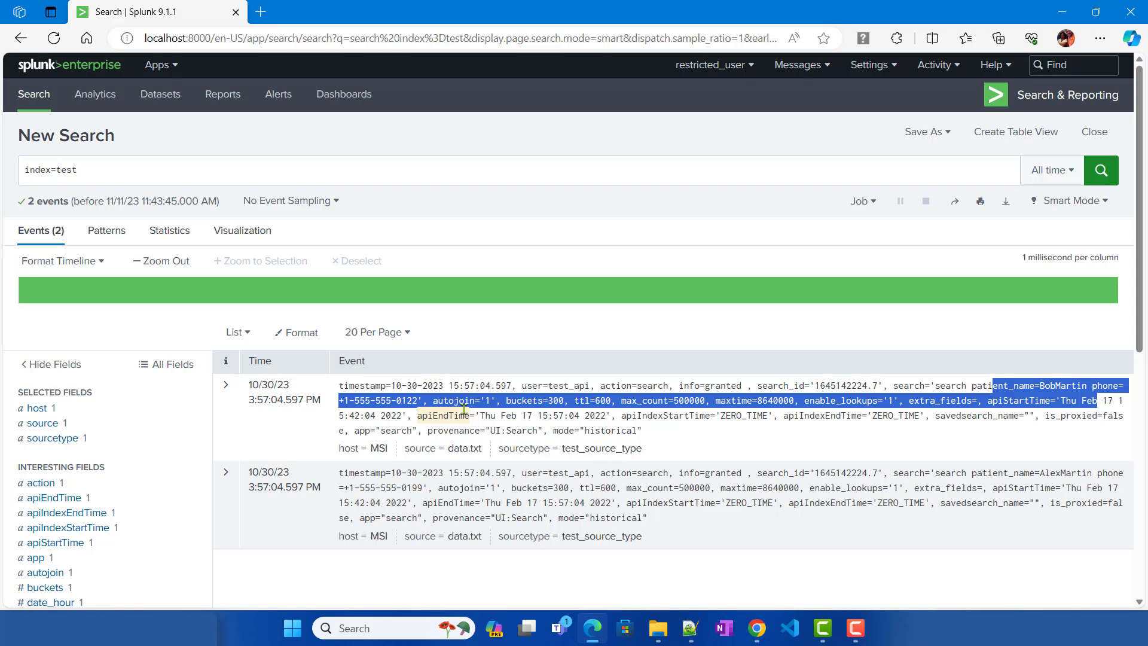
key("alt+Tab")
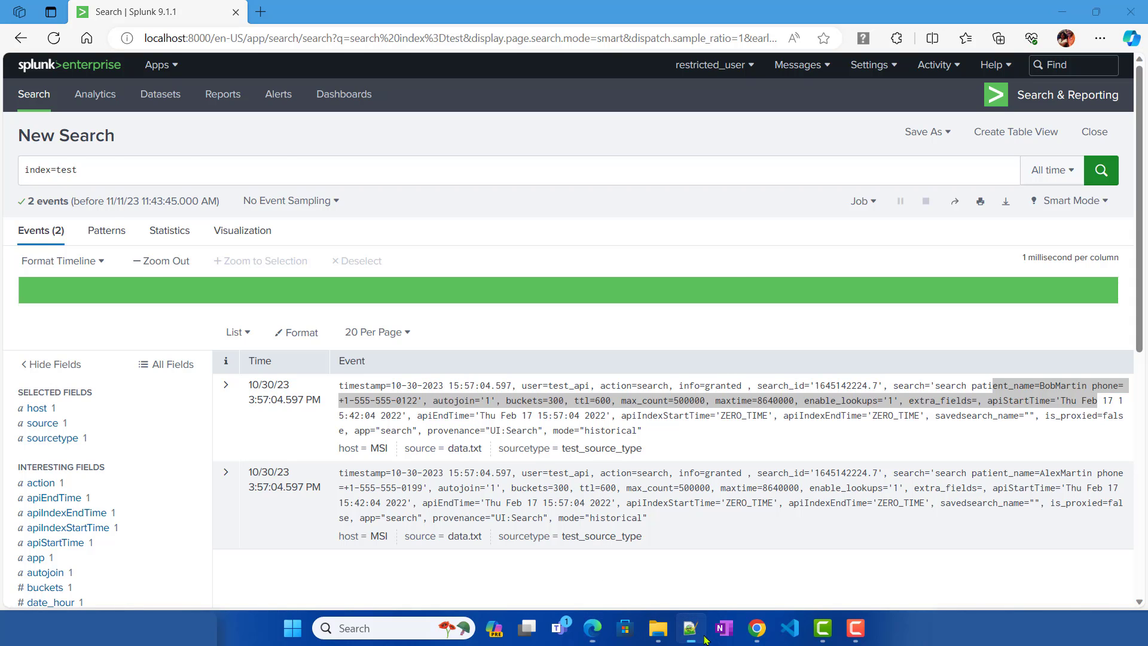
left_click(391, 109)
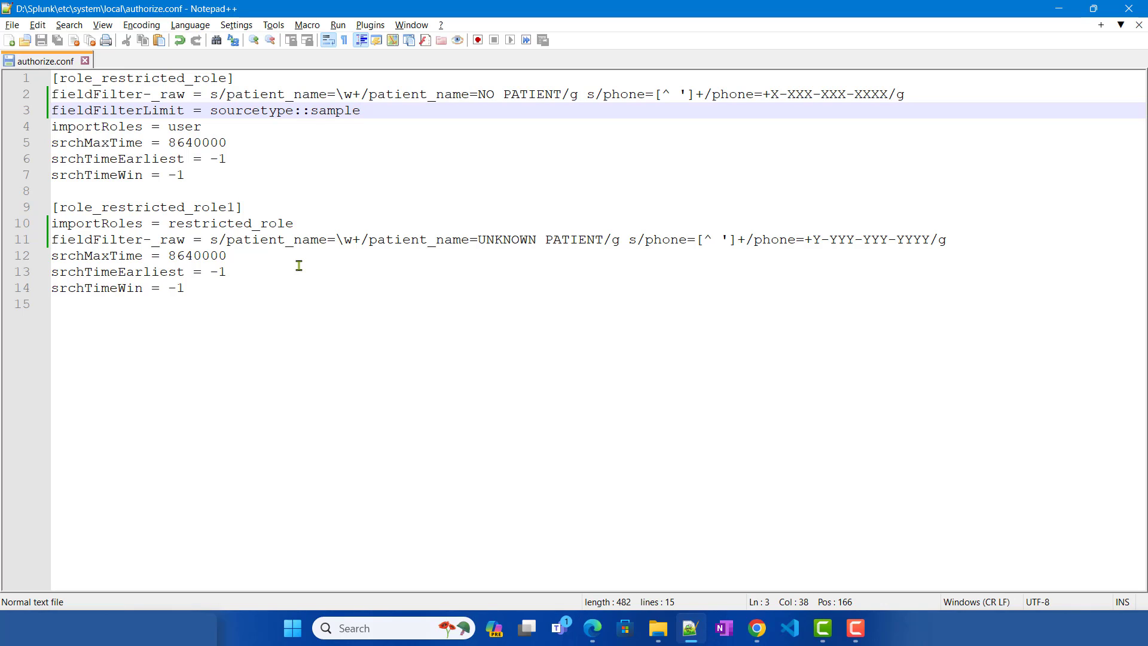
Step: Open the role-based field filter limits docs and mark role_testers, splunk_server and ::audittrail
left_click(757, 628)
left_click(298, 16)
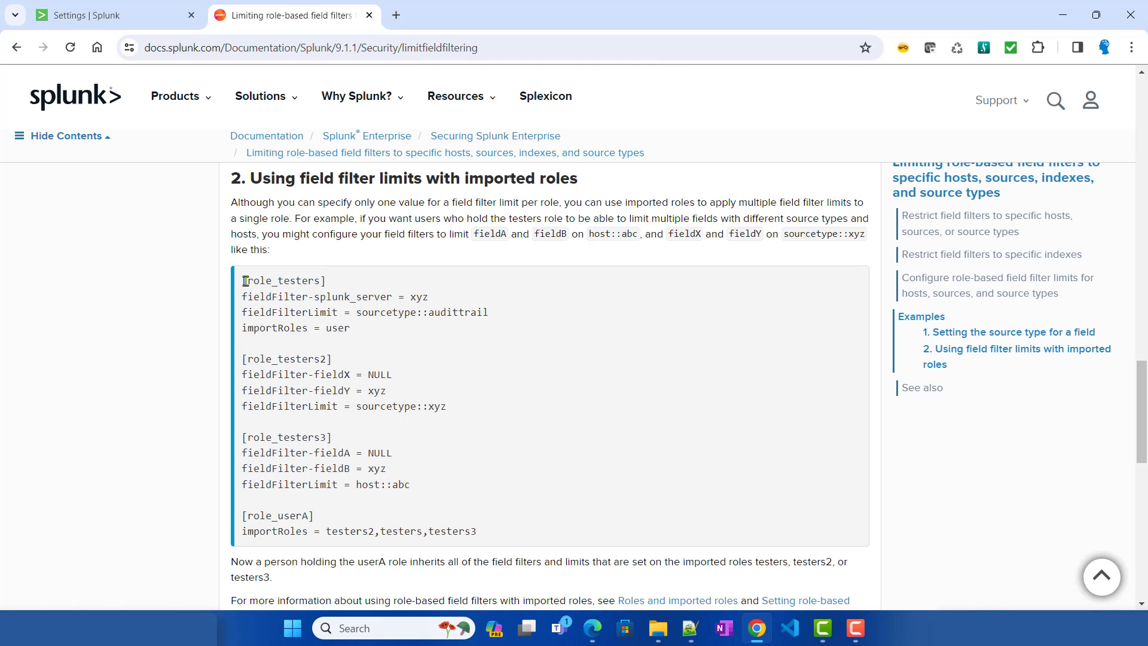
left_click_drag(242, 281, 334, 284)
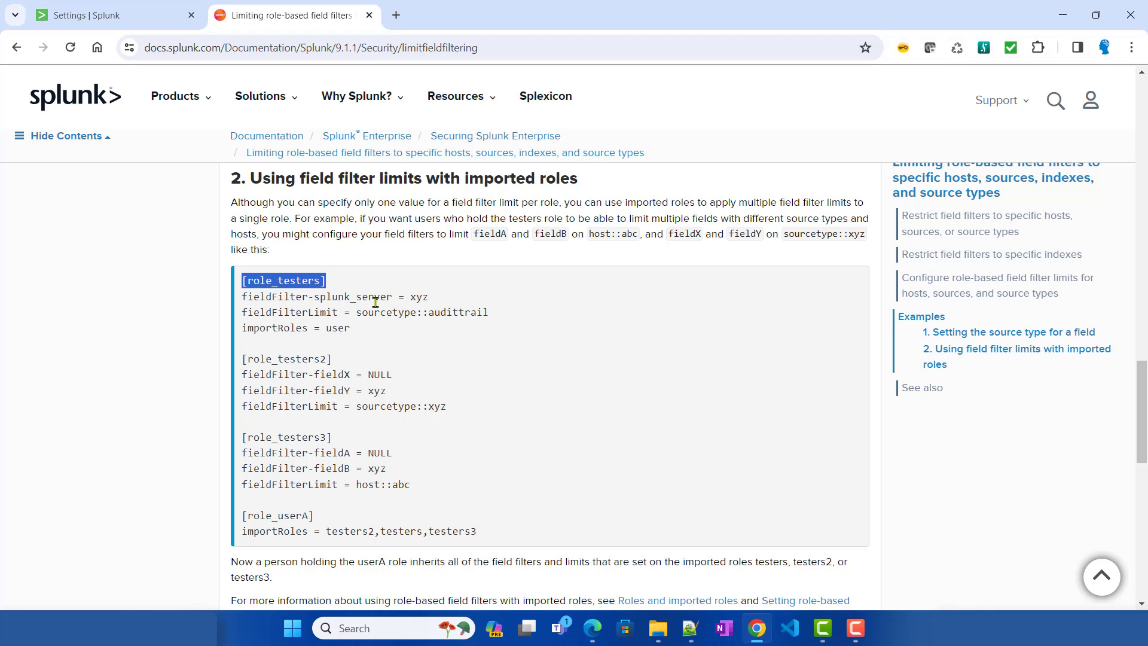
left_click_drag(318, 298, 386, 297)
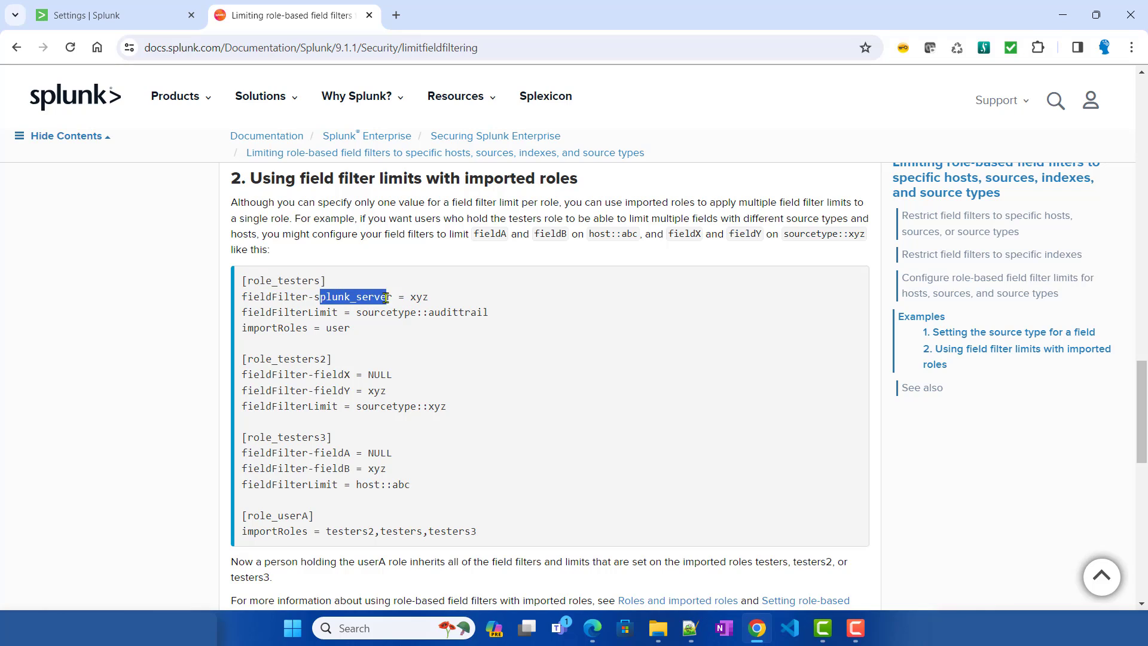
left_click(286, 313)
left_click_drag(417, 313, 520, 323)
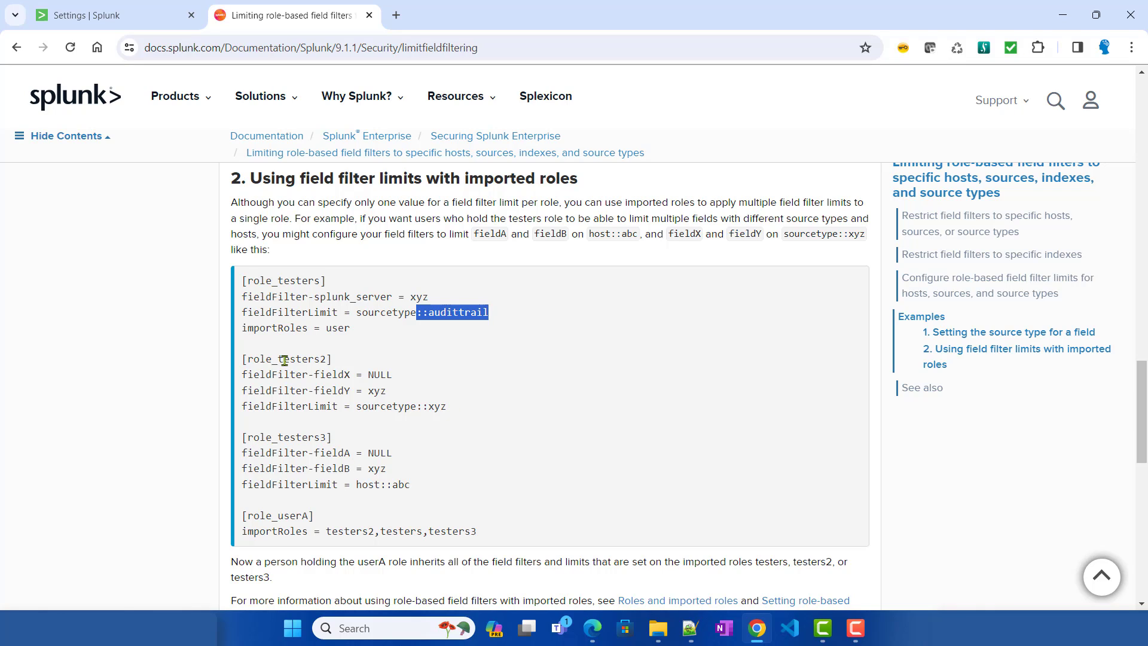
Step: Mark the role_testers2 filter lines and the role_testers3 filters with their host limit
left_click_drag(284, 360, 328, 359)
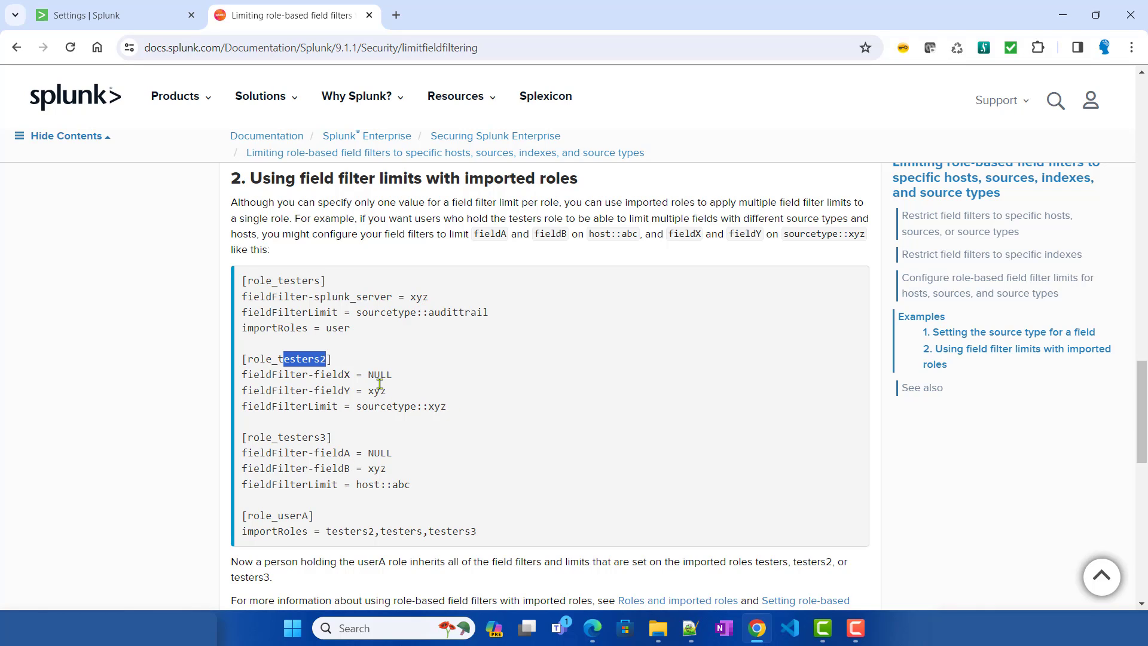
left_click_drag(315, 373, 275, 381)
left_click_drag(474, 411, 242, 382)
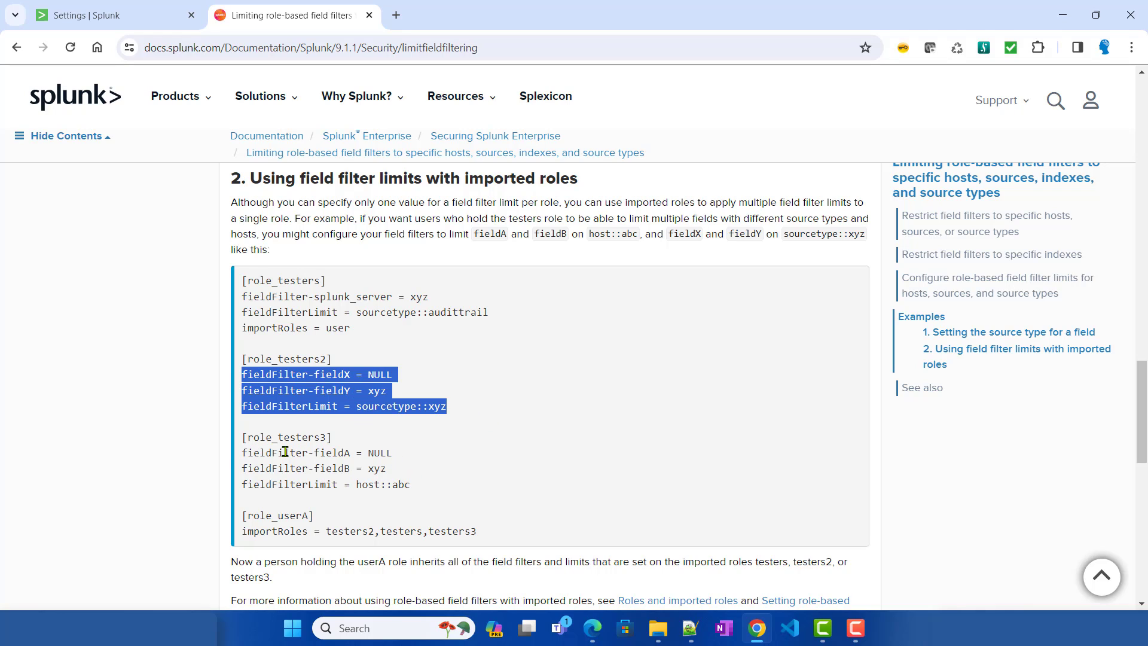
left_click_drag(283, 453, 450, 490)
left_click(449, 489)
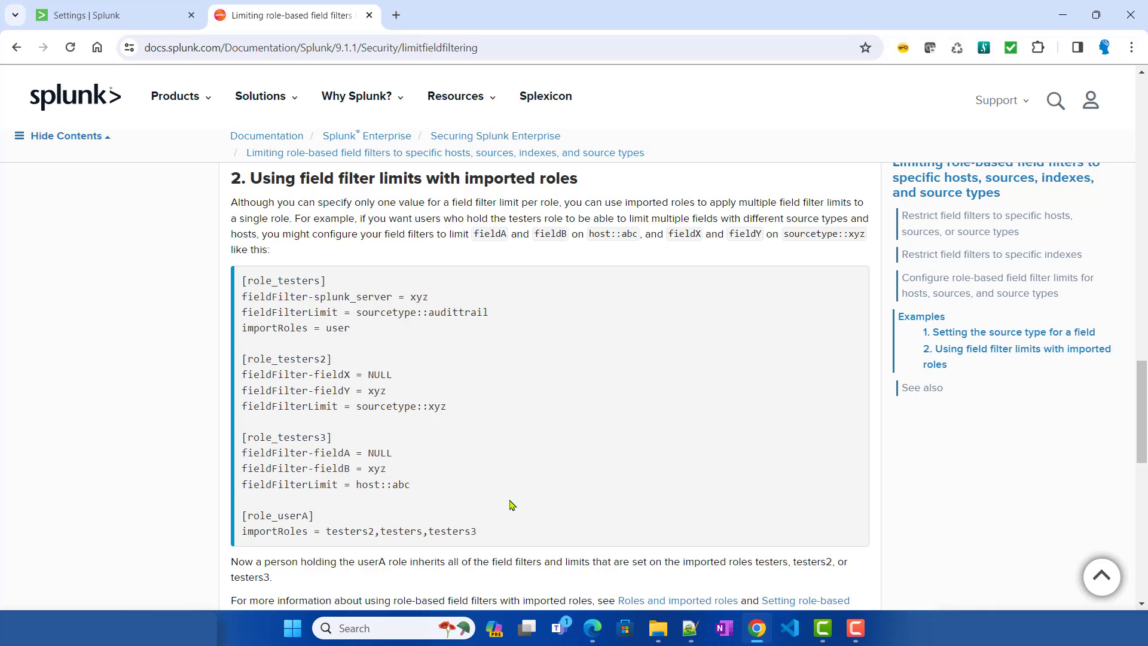
Step: Highlight role_userA and the audittrail, xyz and abc limit values in the example
double_click(268, 518)
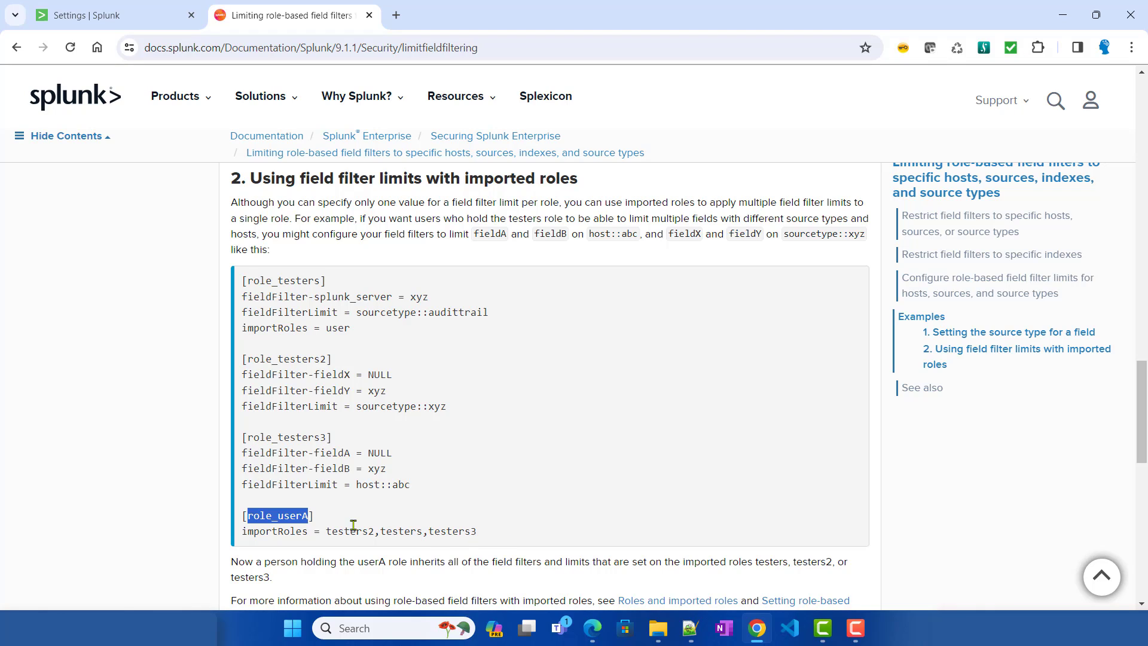
double_click(274, 518)
double_click(451, 310)
double_click(435, 408)
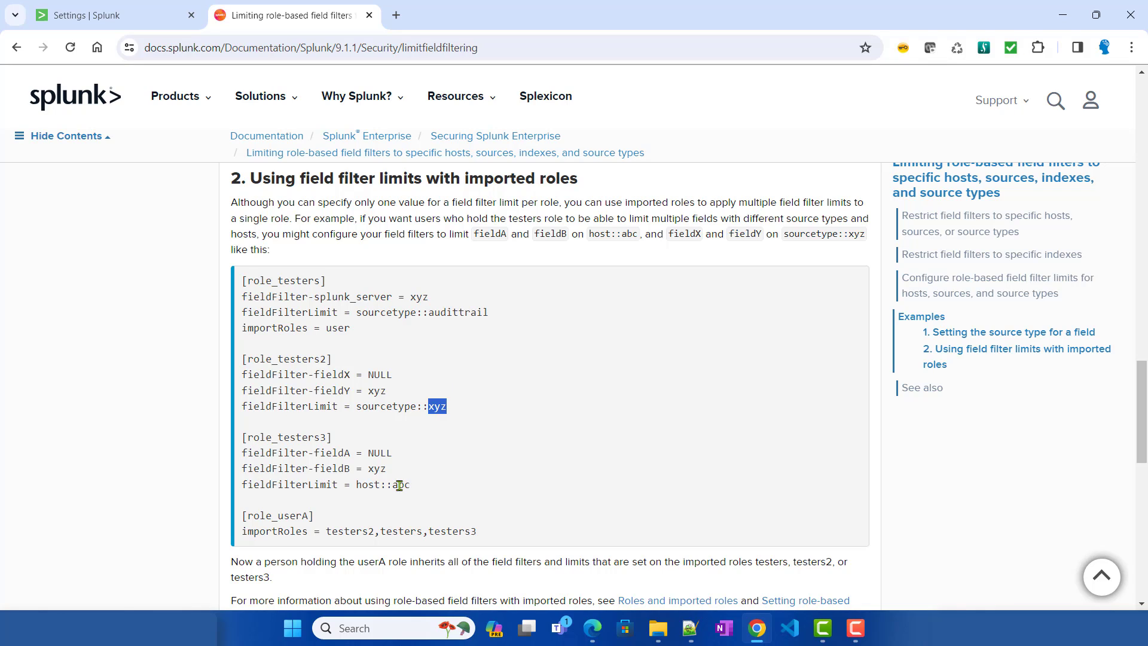
double_click(459, 311)
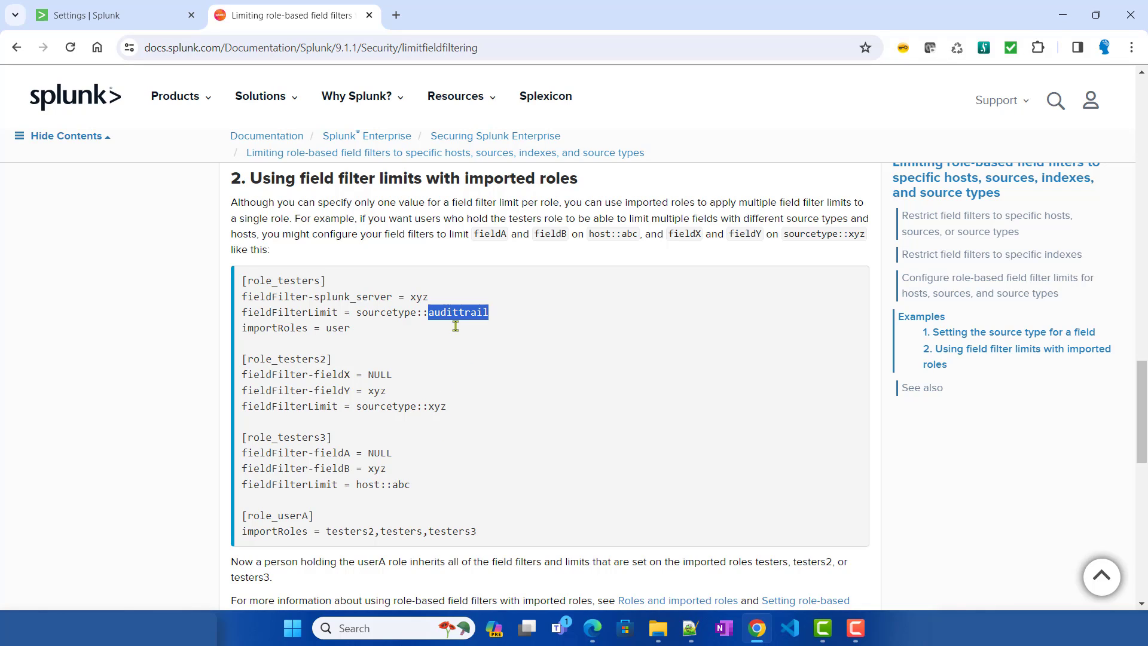
double_click(436, 406)
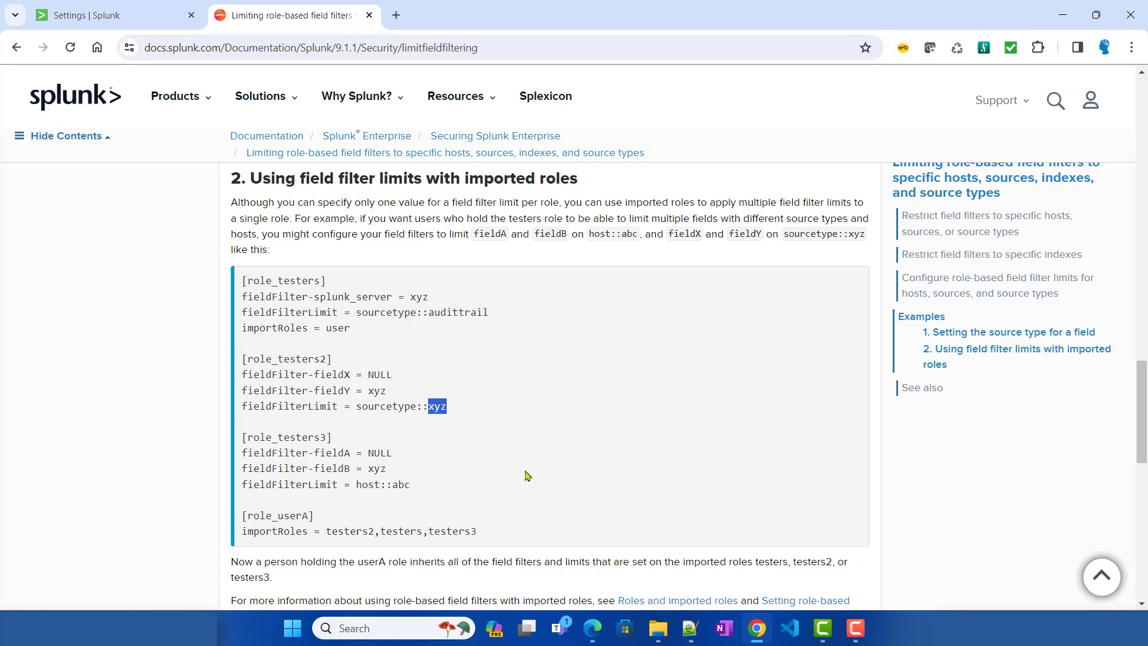
double_click(398, 485)
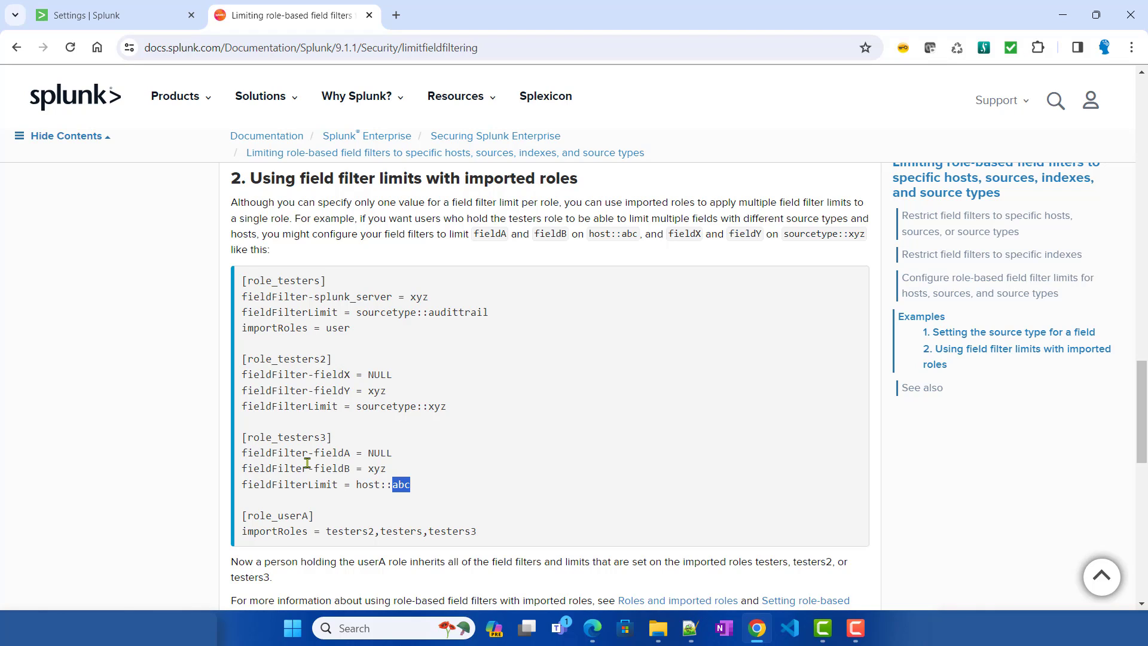
Step: Highlight the splunk_server, fieldX and fieldY field names in the example
double_click(347, 297)
left_click(336, 373)
double_click(336, 374)
left_click(333, 390)
double_click(332, 390)
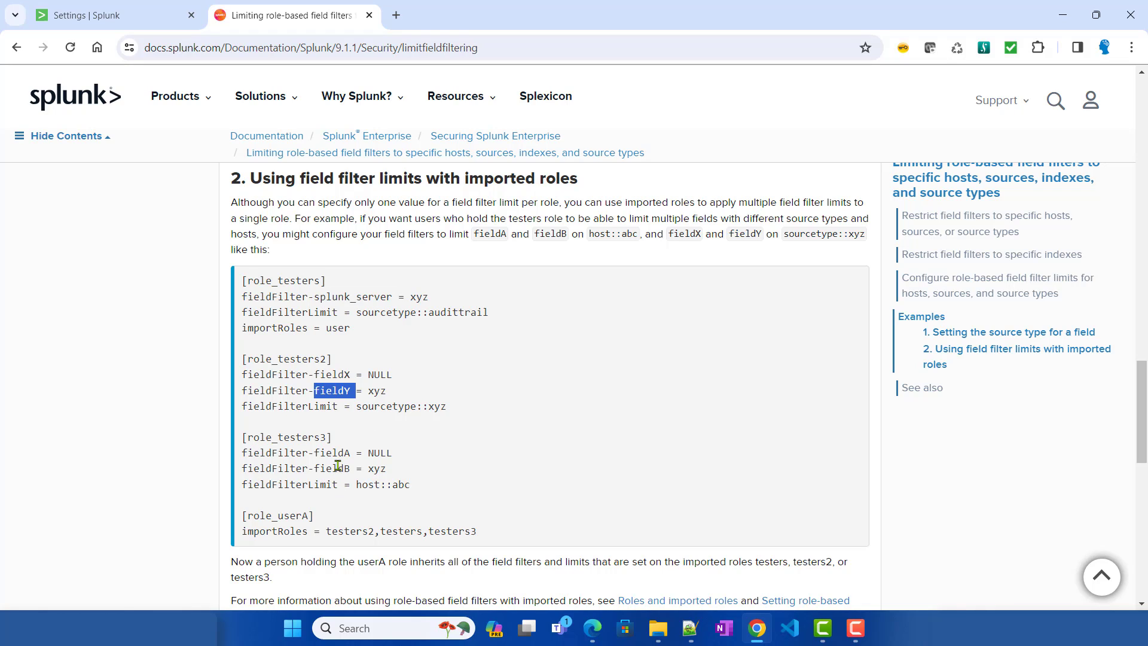